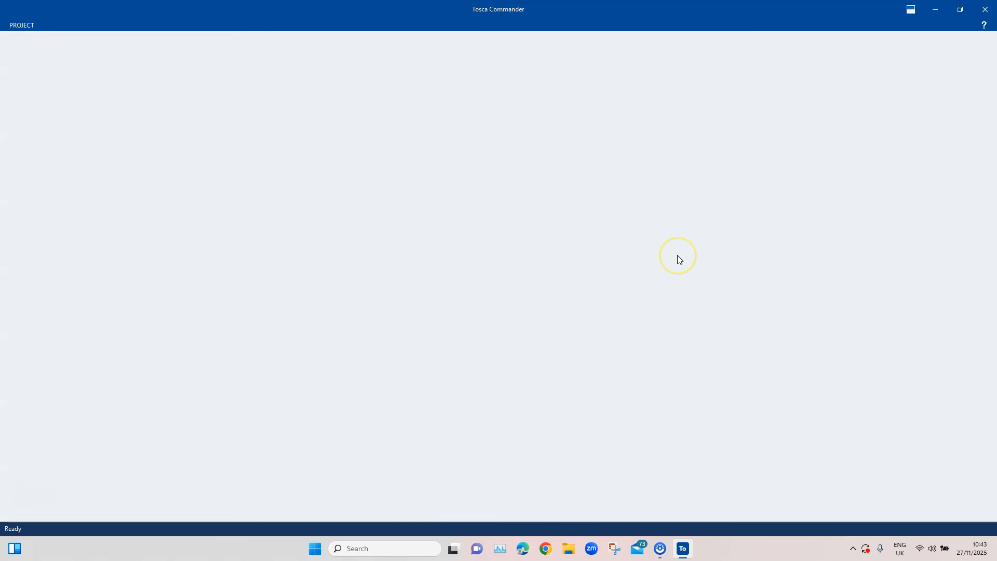
Open the Training workspace and expand the TestCases tree to the contents of the 2025 Tips Tricks folder
left_click(424, 374)
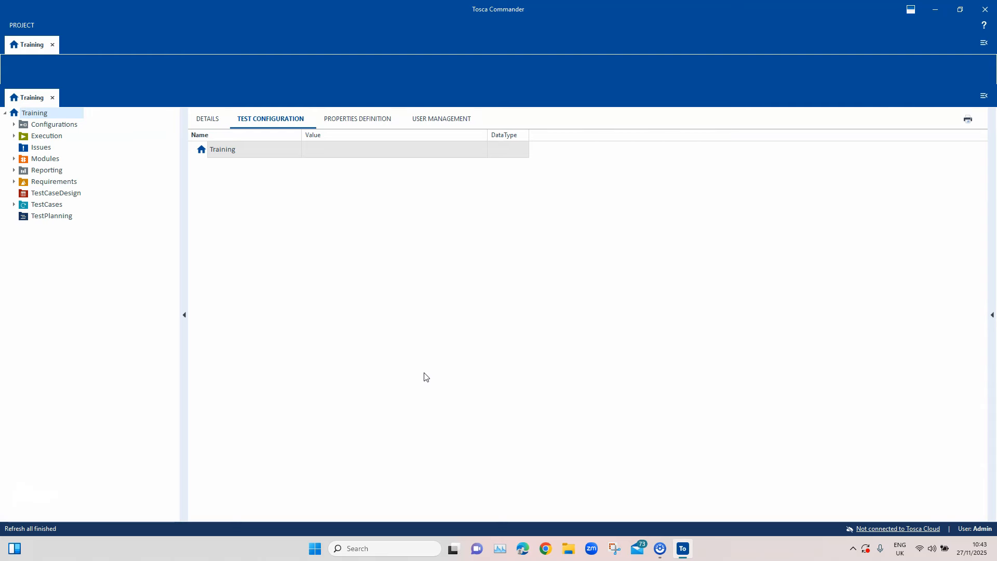
left_click(427, 374)
left_click(14, 204)
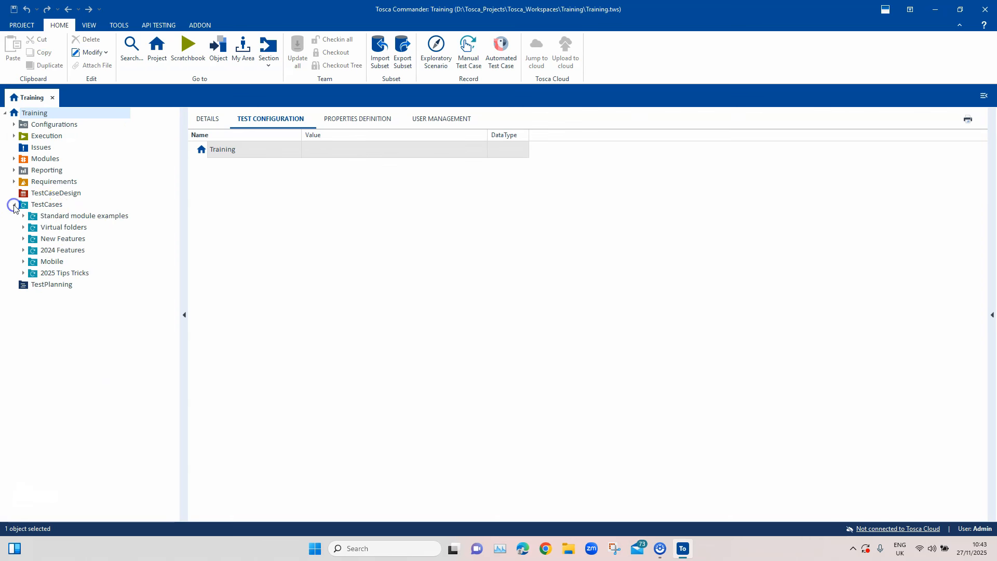
left_click(23, 273)
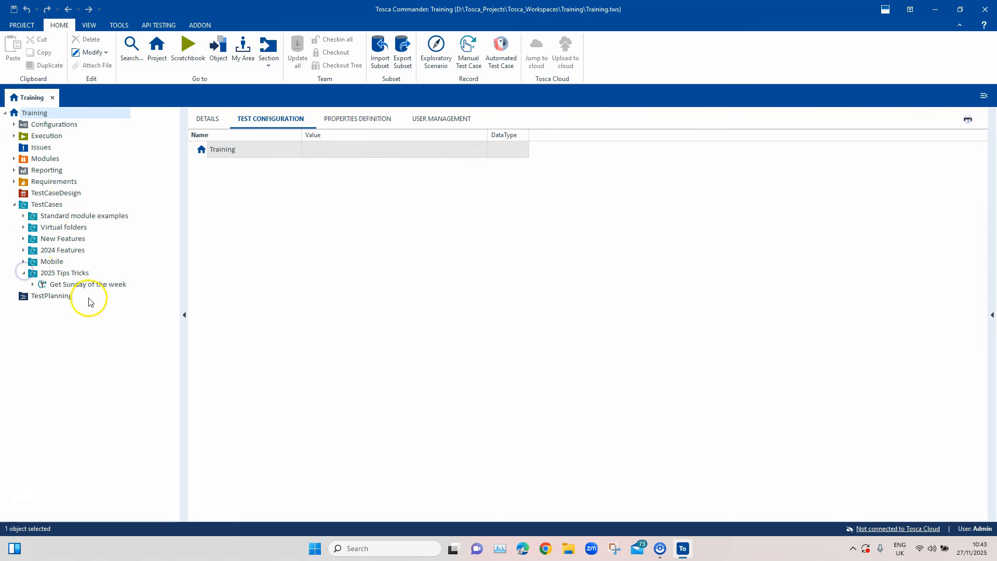
left_click(78, 283)
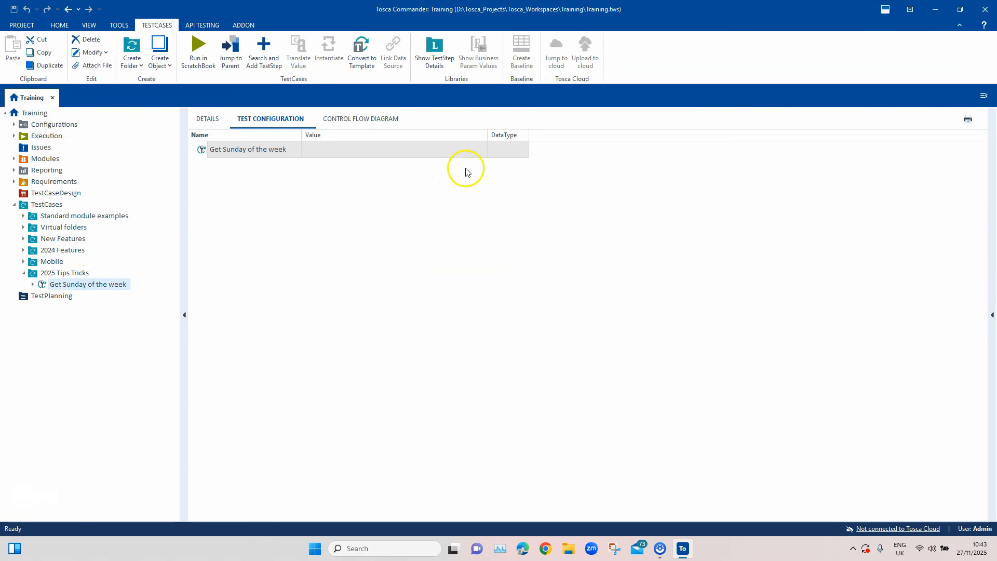
Create a new test case named "Get last 4 digits" in the 2025 Tips Tricks folder
left_click(83, 274)
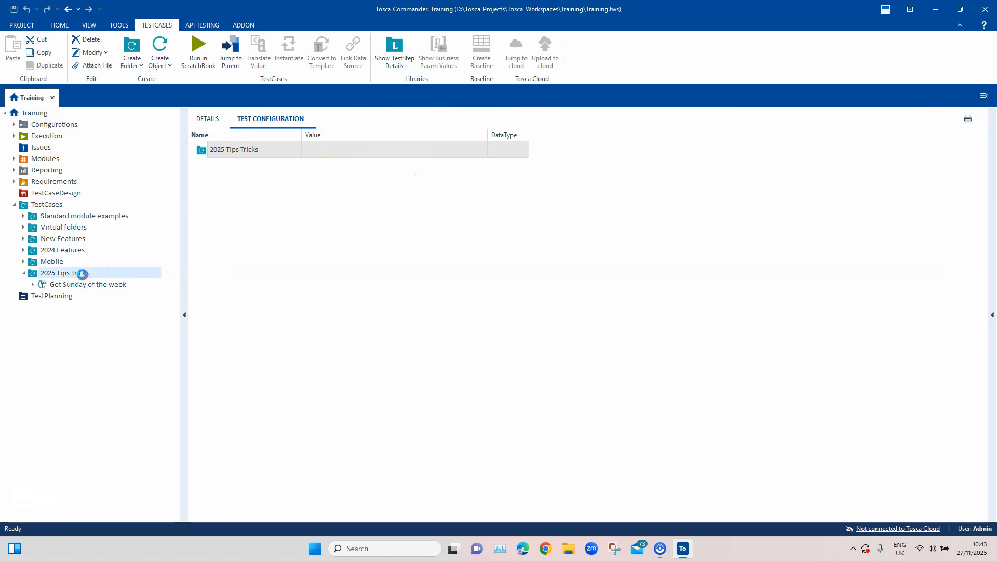
right_click(83, 275)
left_click(171, 296)
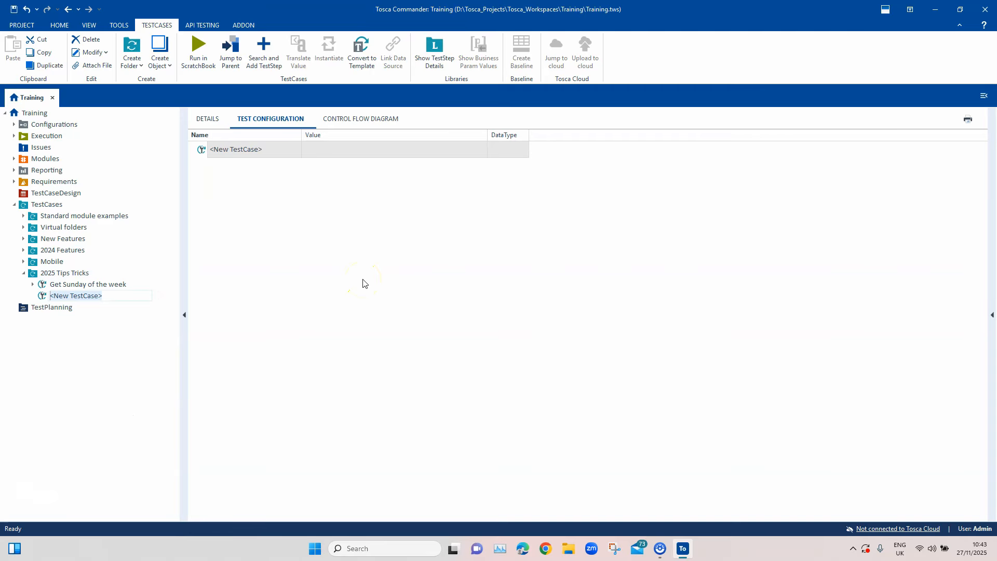
type("Get last 4 digi")
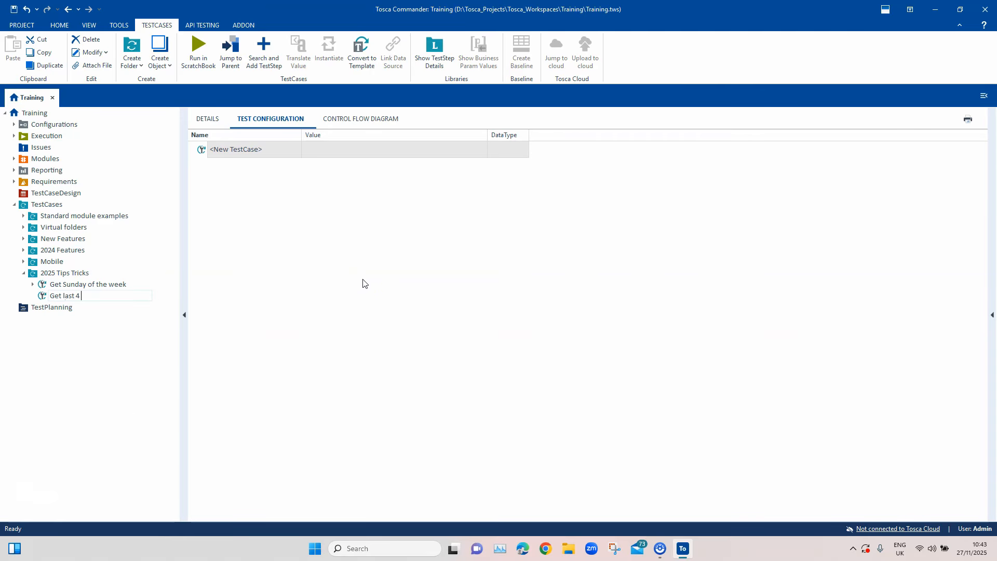
type("ts")
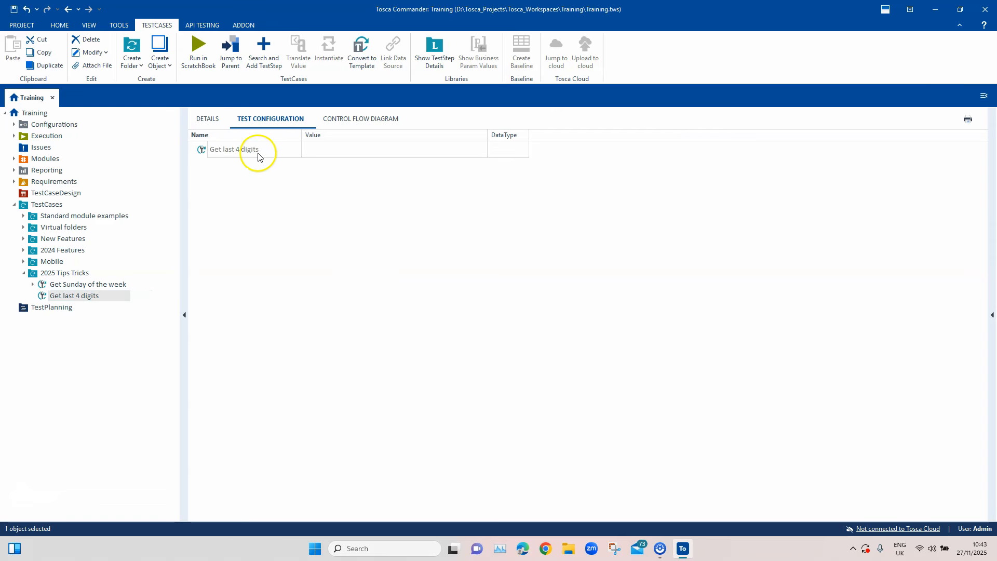
Add a test configuration parameter named CardNumber to the "Get last 4 digits" test case
left_click(256, 151)
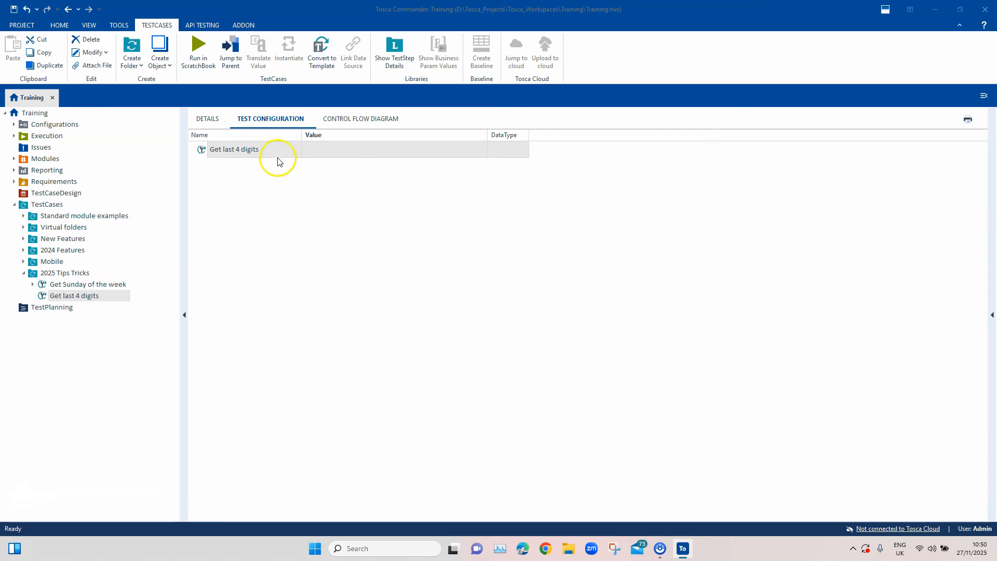
right_click(274, 154)
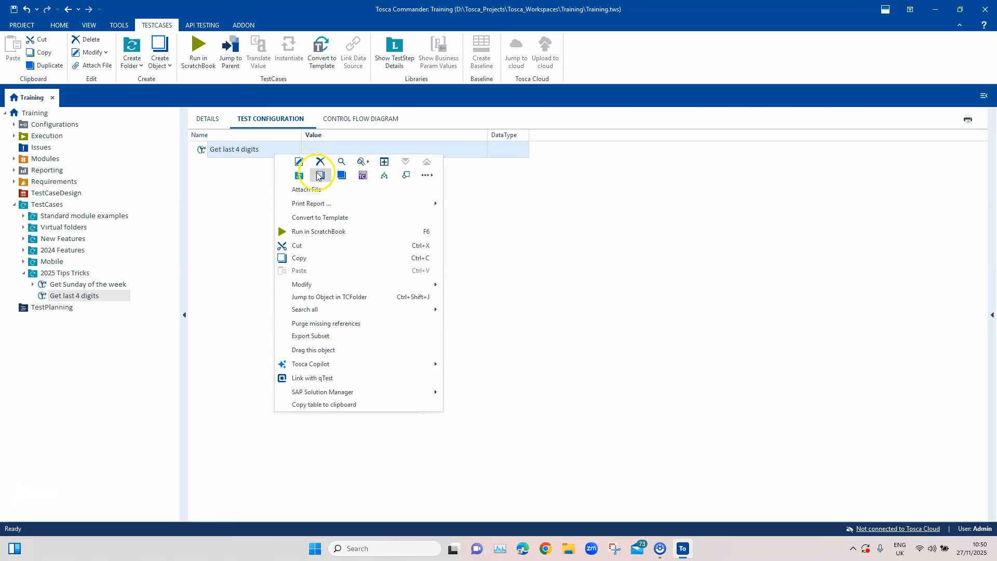
left_click(363, 175)
type("CardNumber")
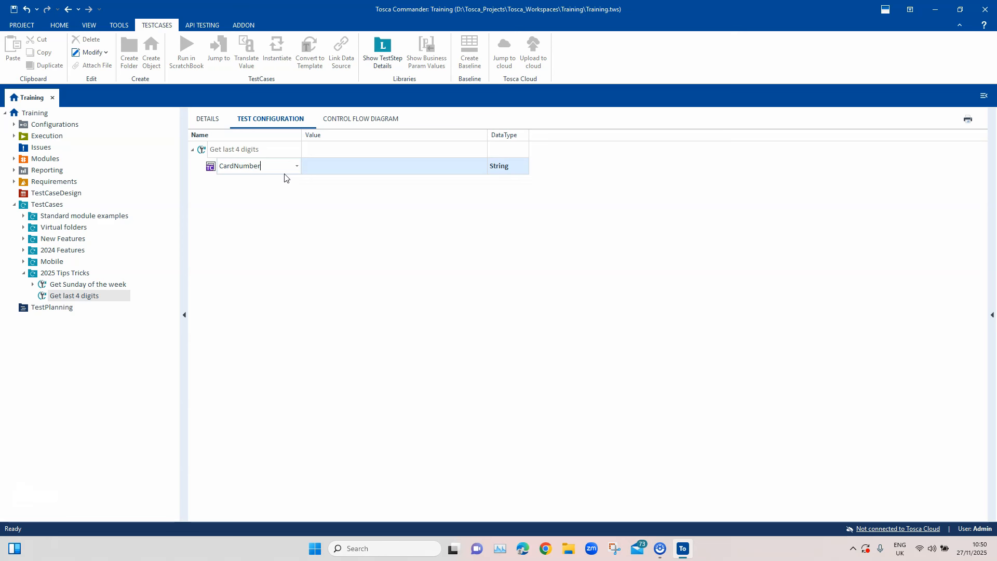
Enter the 16-digit card number as the value of the CardNumber test configuration parameter
left_click(369, 169)
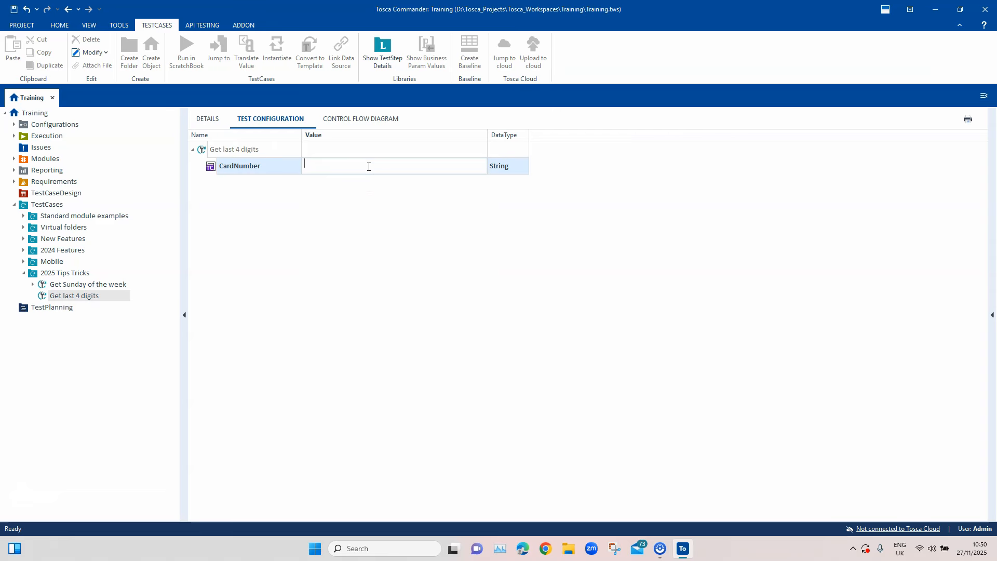
type("1234567890143256")
key("Return")
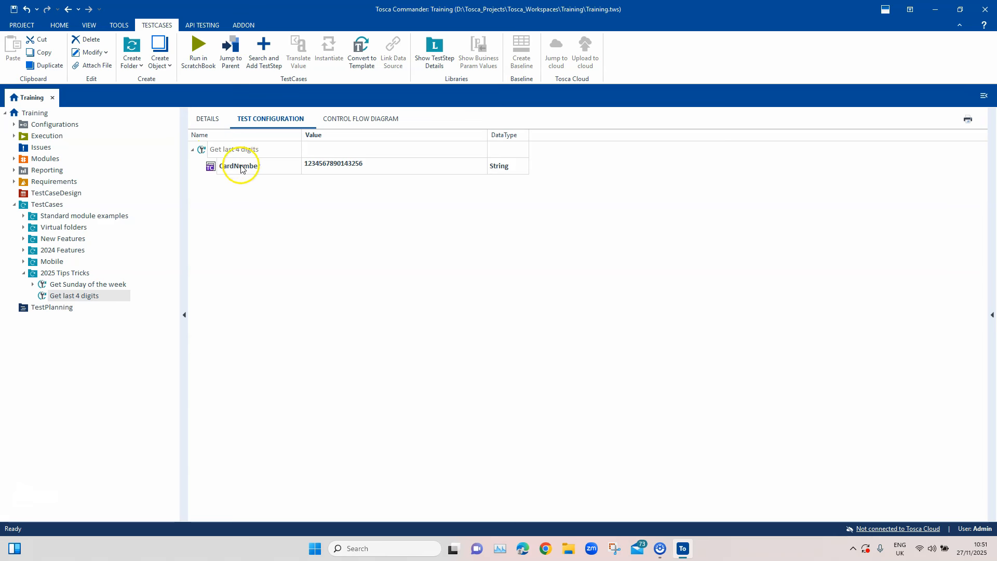
Add a TBox Set Buffer test step to the "Get last 4 digits" test case and name its buffer CreditNumber
left_click(208, 118)
right_click(261, 151)
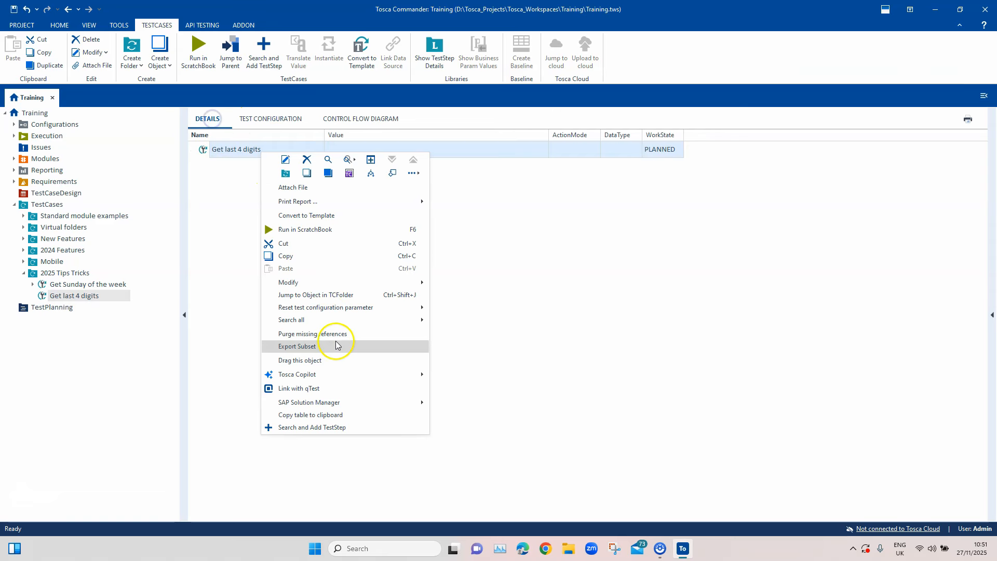
left_click(342, 426)
type("TBox Se")
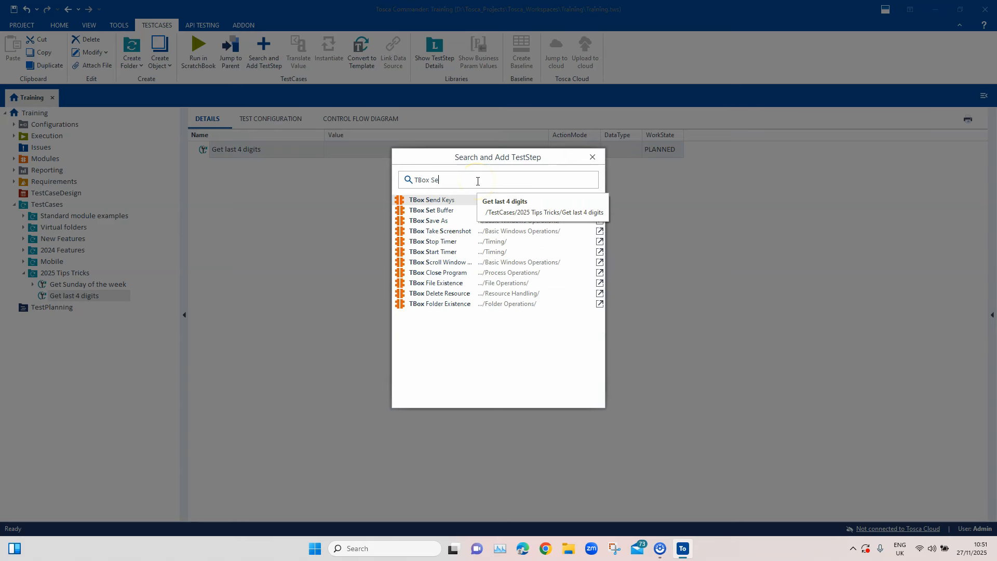
double_click(473, 211)
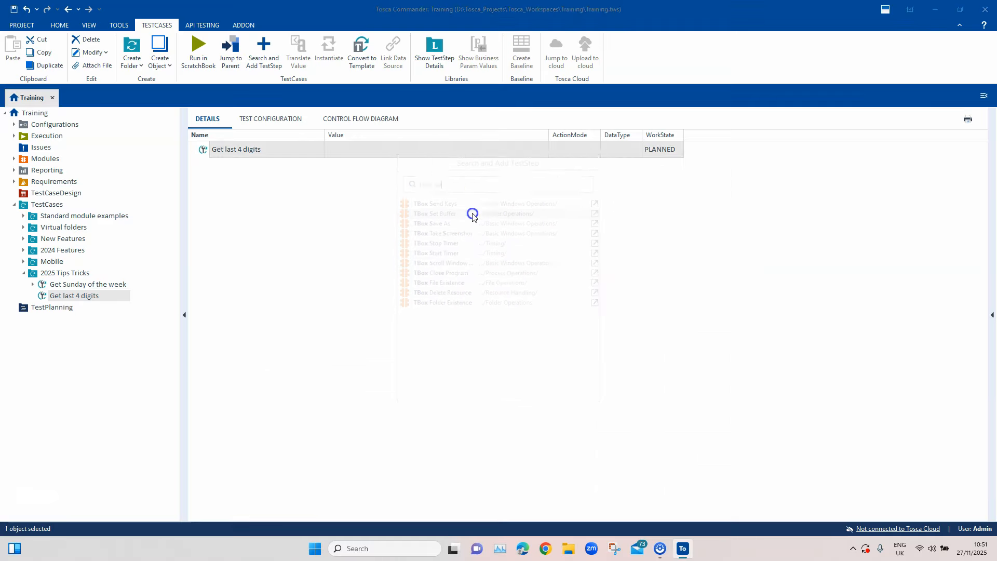
type("Cre")
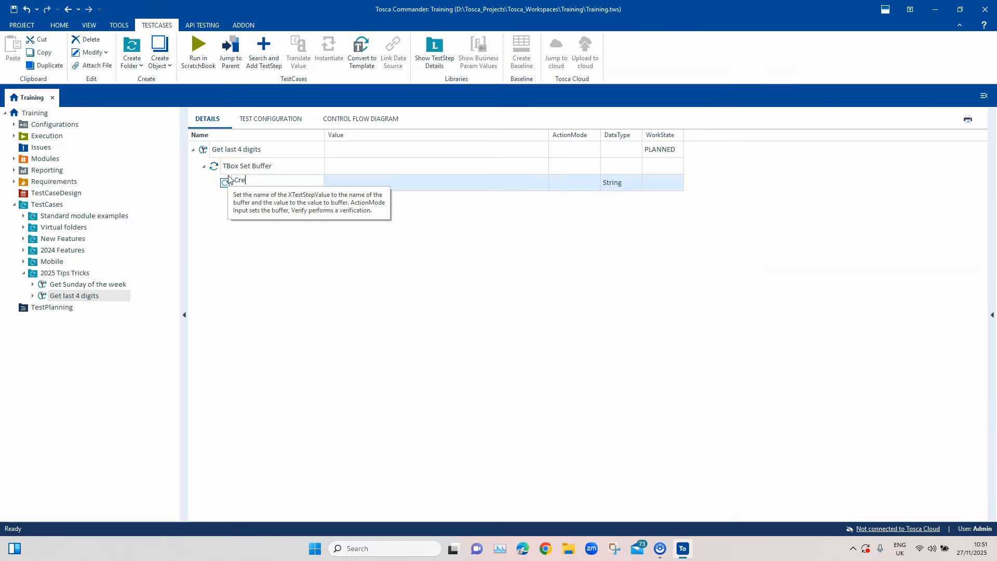
type("ditNumber")
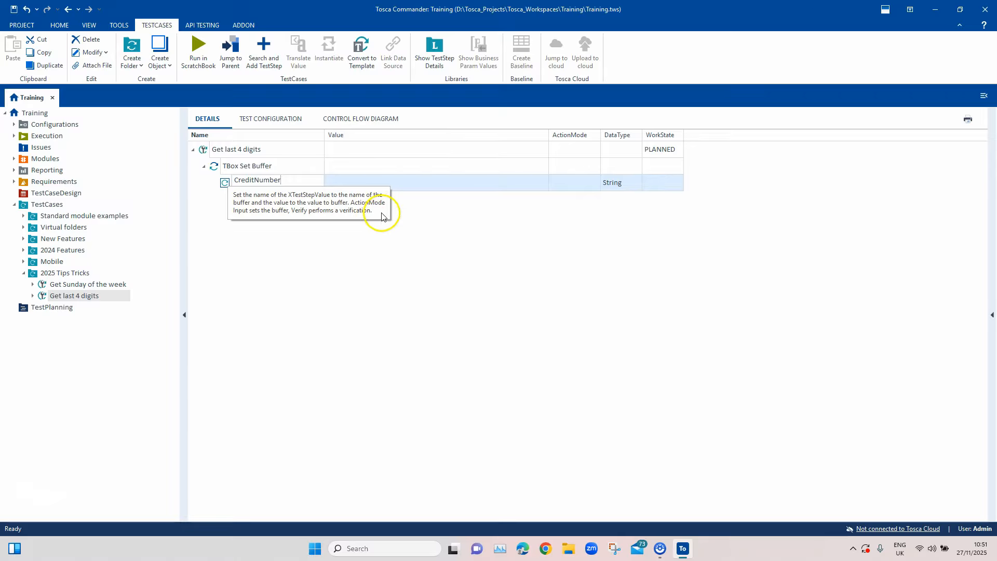
Set the CreditNumber buffer's value to the expression {CALC[RIGHT({CP[CardNumber]},4)]}
left_click(403, 183)
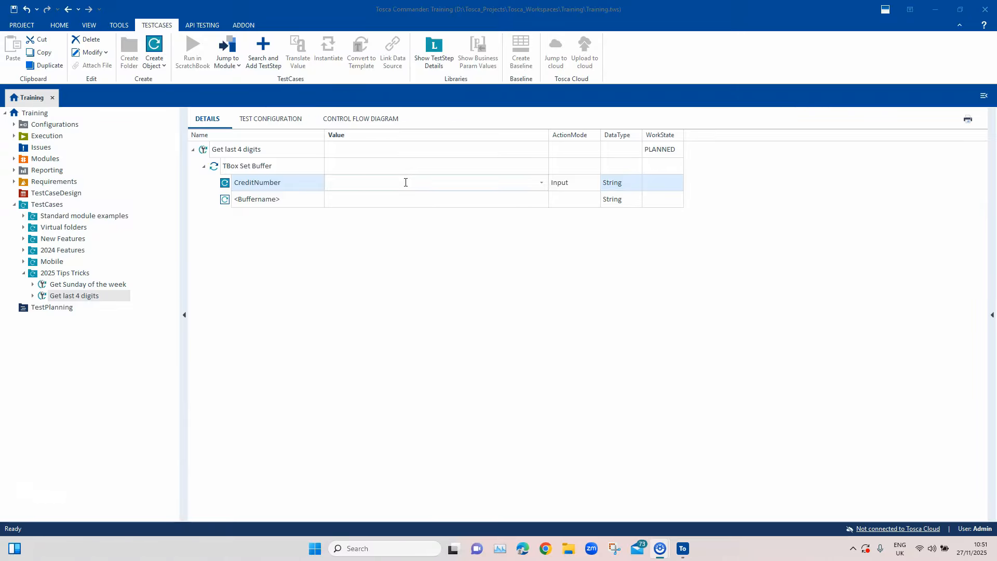
left_click(406, 182)
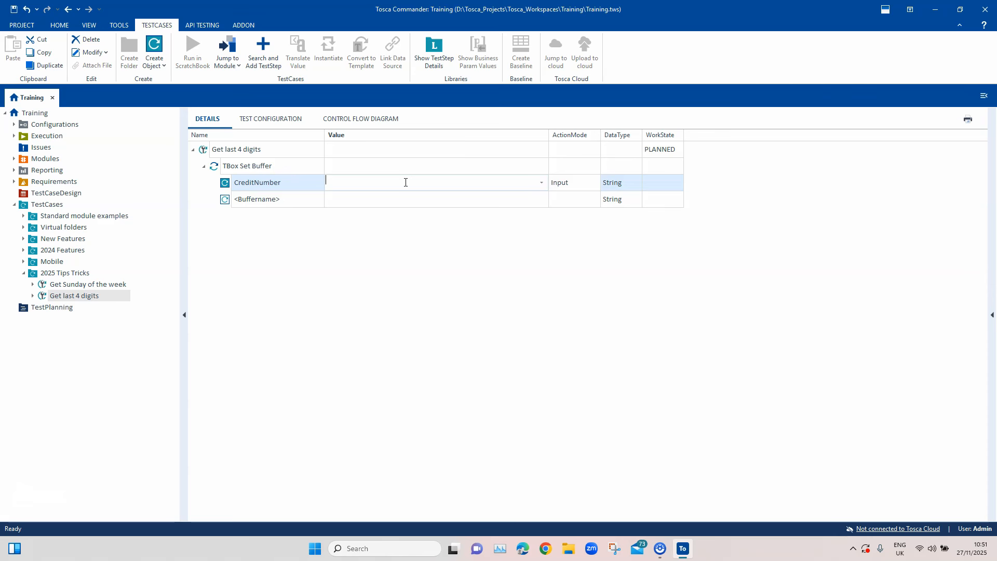
type("{C")
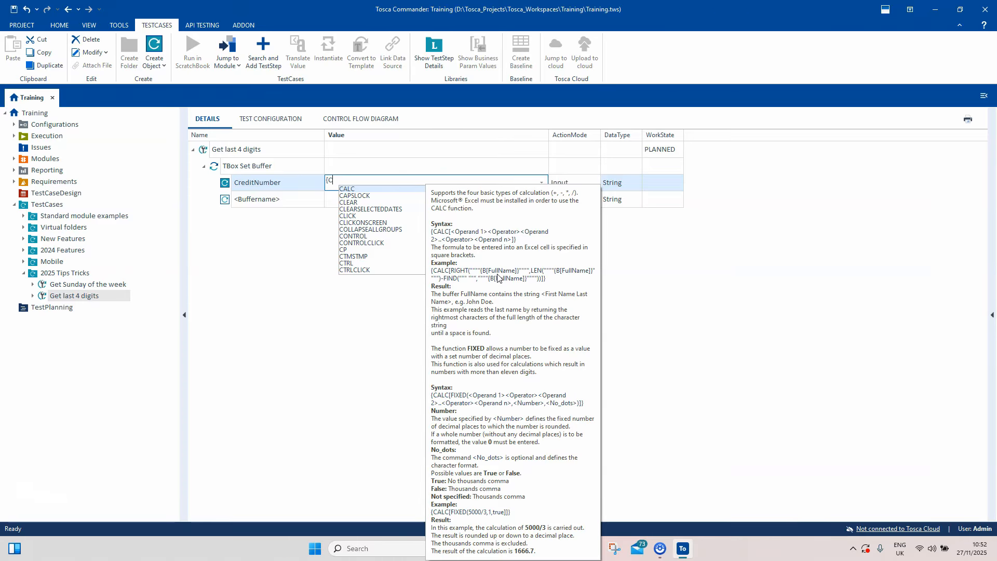
key("Return")
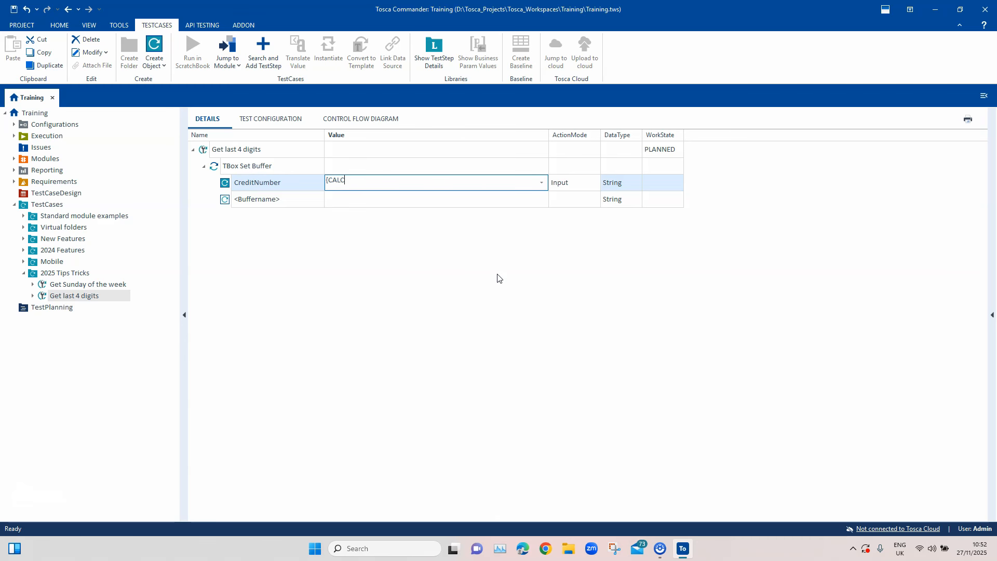
type("RIGHT")
type("({")
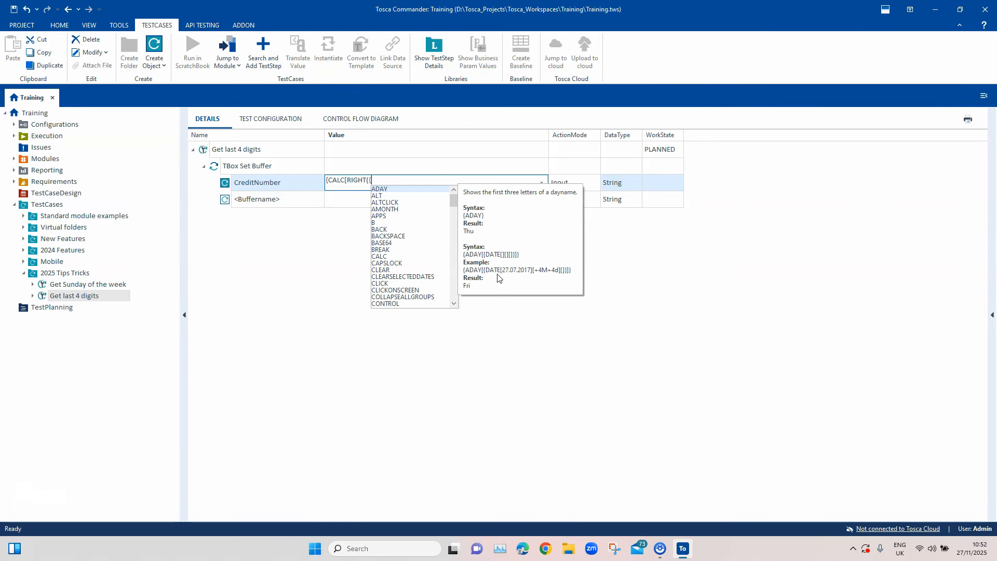
type("CP[CardNumber")
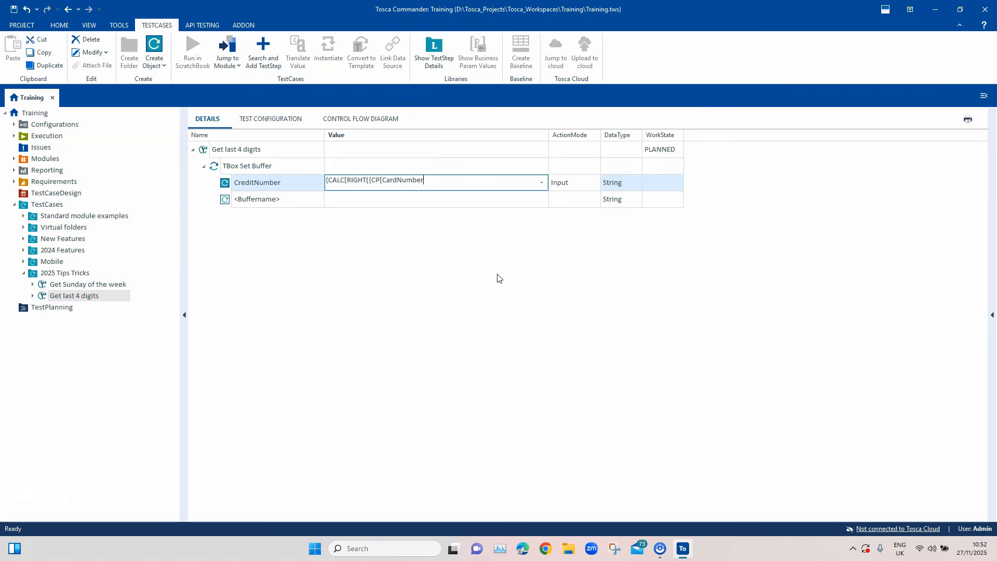
type("]")
type("}")
type(",")
type(")")
type("]}")
left_click(498, 275)
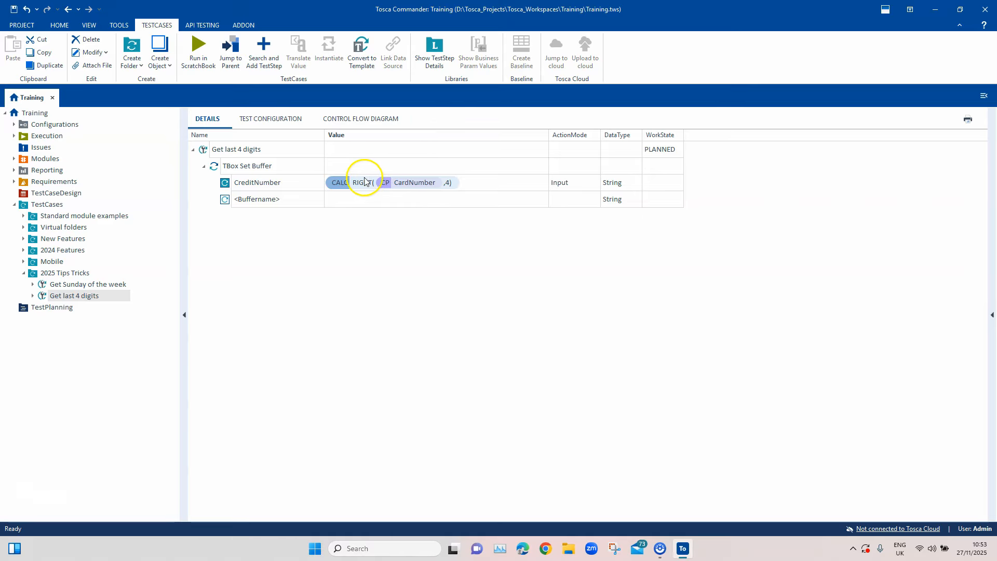
Translate the CreditNumber buffer's value to check what the expression returns, and dismiss the result
right_click(398, 187)
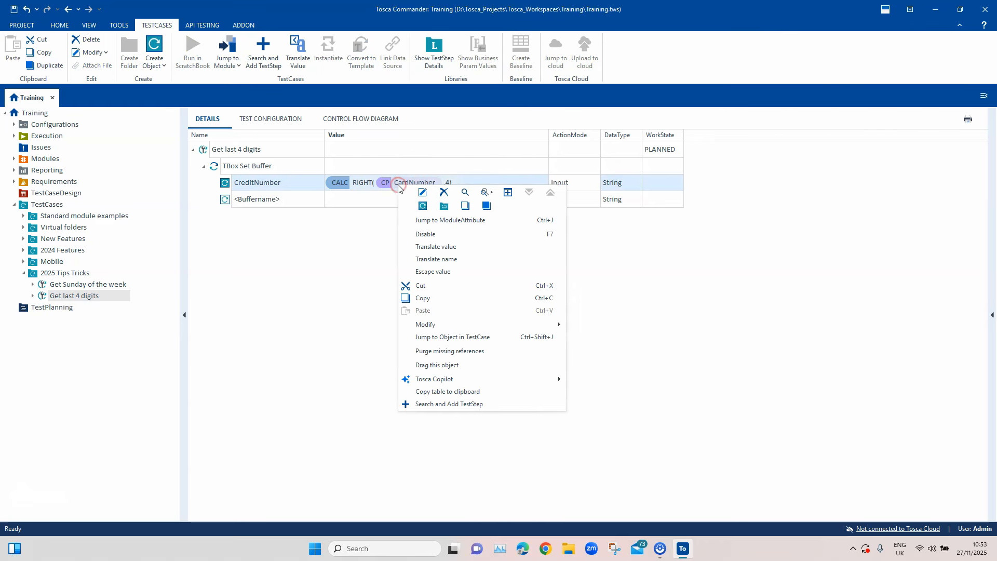
left_click(438, 248)
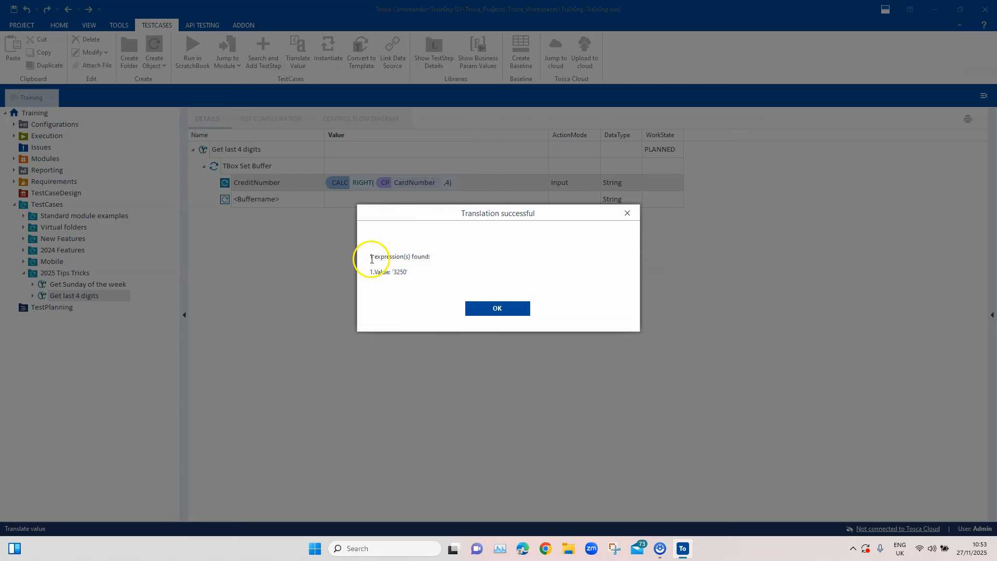
left_click_drag(367, 256, 417, 275)
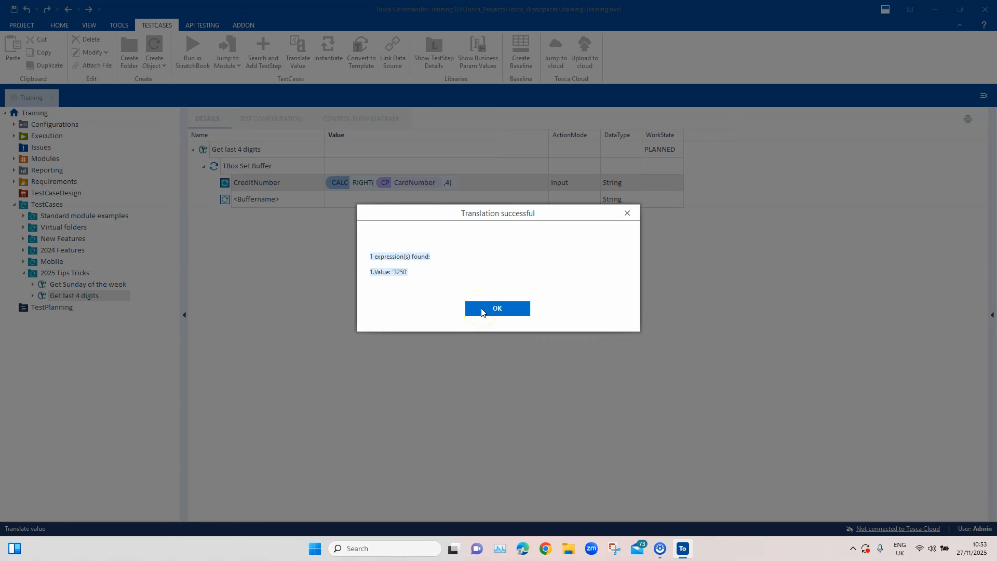
left_click(481, 310)
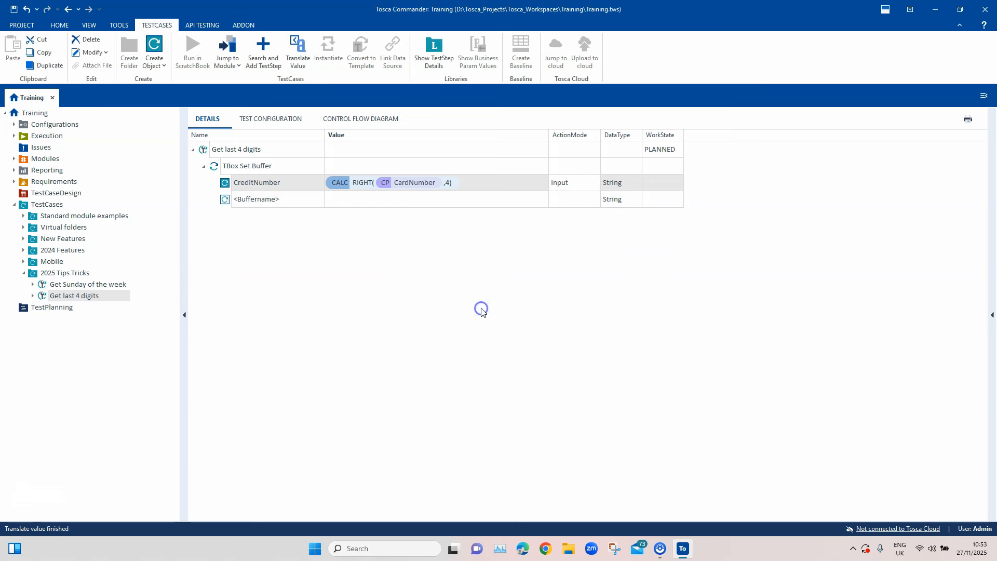
Check the last four digits of the CardNumber parameter's value in the test configuration
left_click(280, 115)
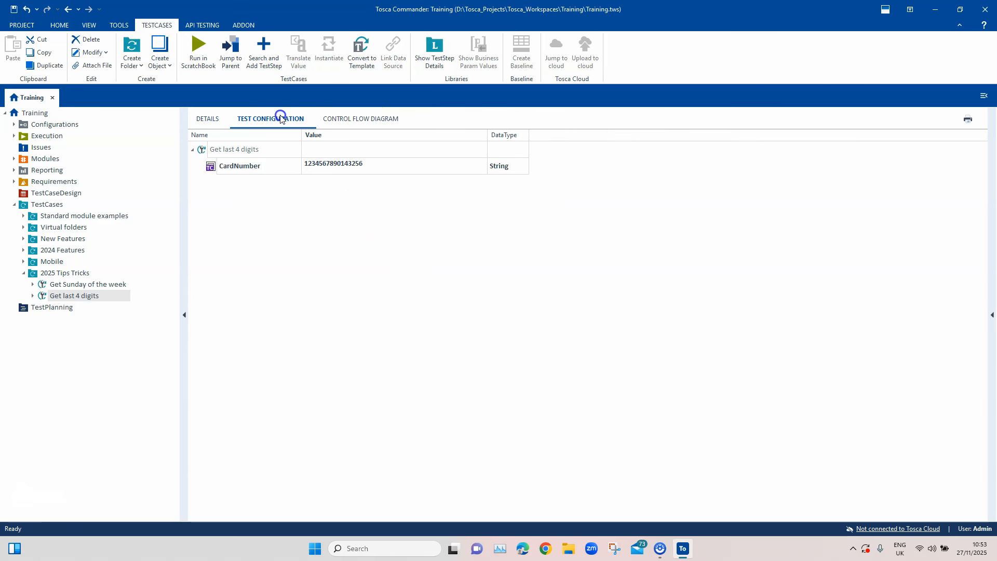
left_click(349, 164)
left_click_drag(352, 164, 365, 165)
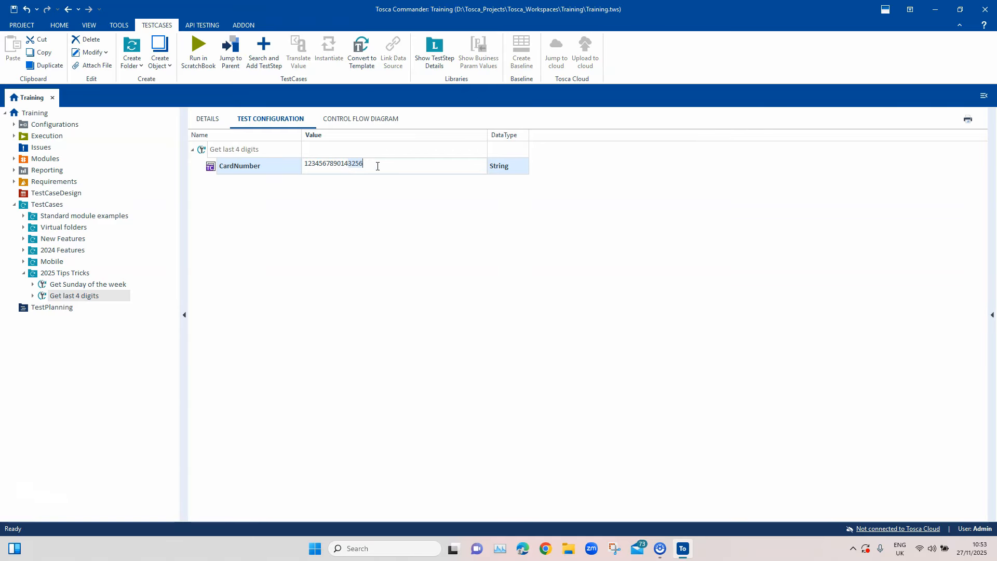
left_click(379, 166)
Enclose the {CP[CardNumber]} reference inside the CreditNumber expression in escaped double quotes ("""") on both sides
left_click(222, 115)
left_click(388, 185)
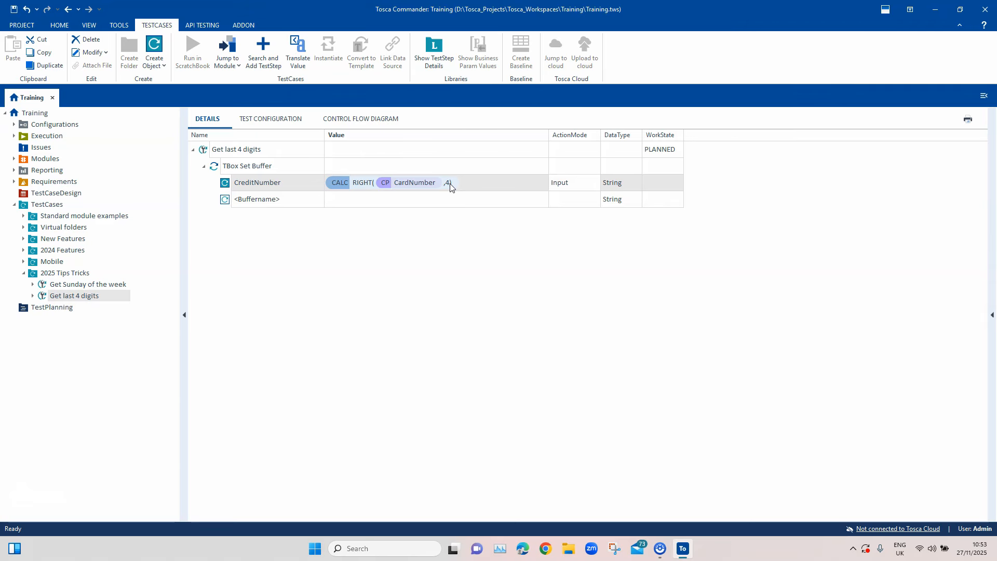
left_click(418, 185)
left_click(384, 186)
right_click(382, 183)
left_click(365, 184)
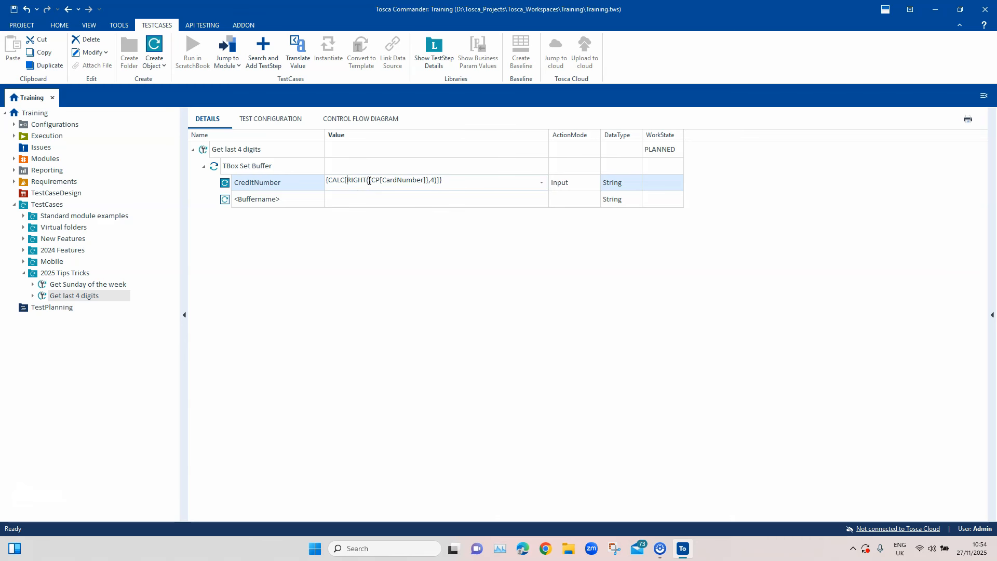
left_click(369, 181)
type("\"\"\"\"")
left_click(502, 251)
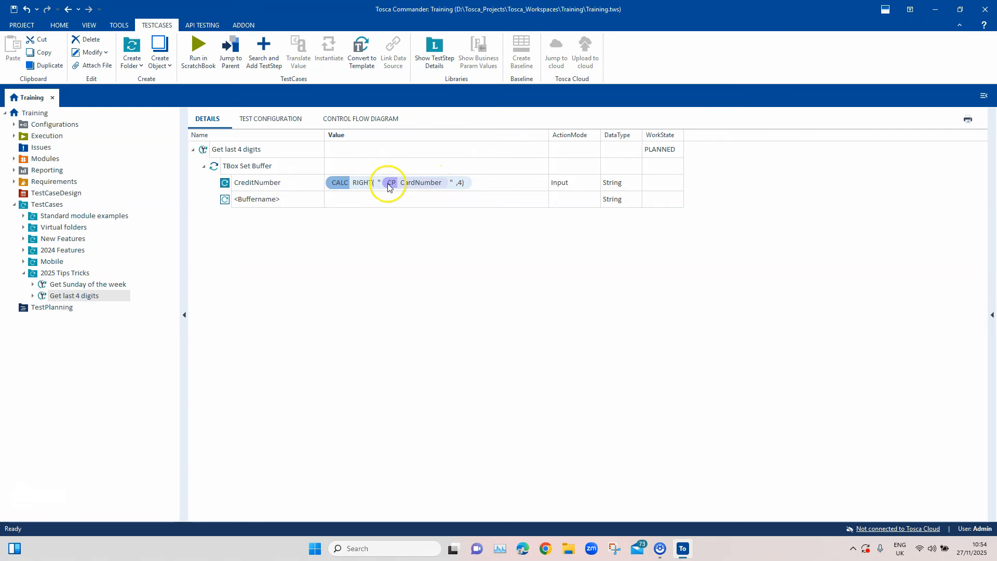
Translate the CreditNumber value again to check the result with the quoted CardNumber reference
right_click(436, 190)
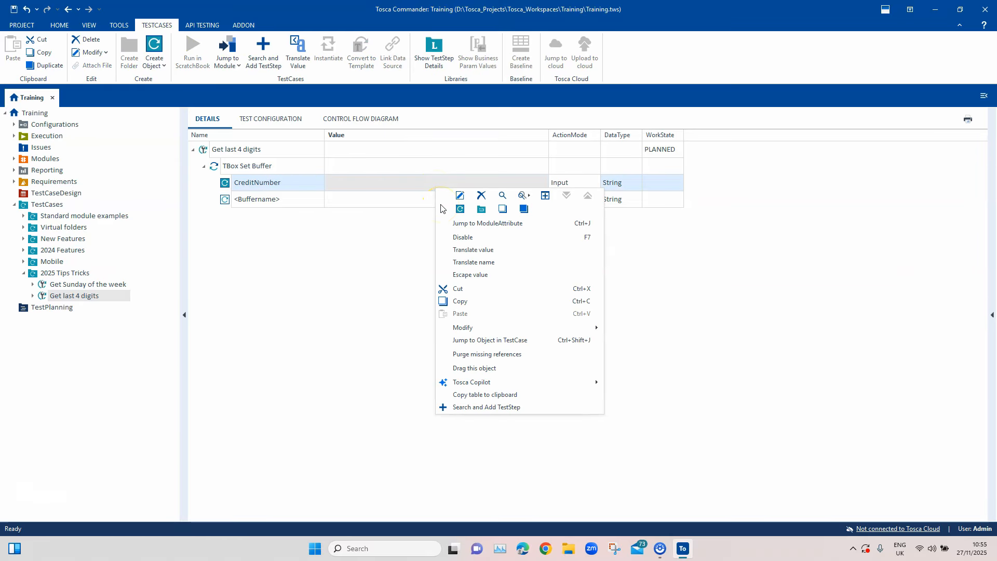
left_click(460, 250)
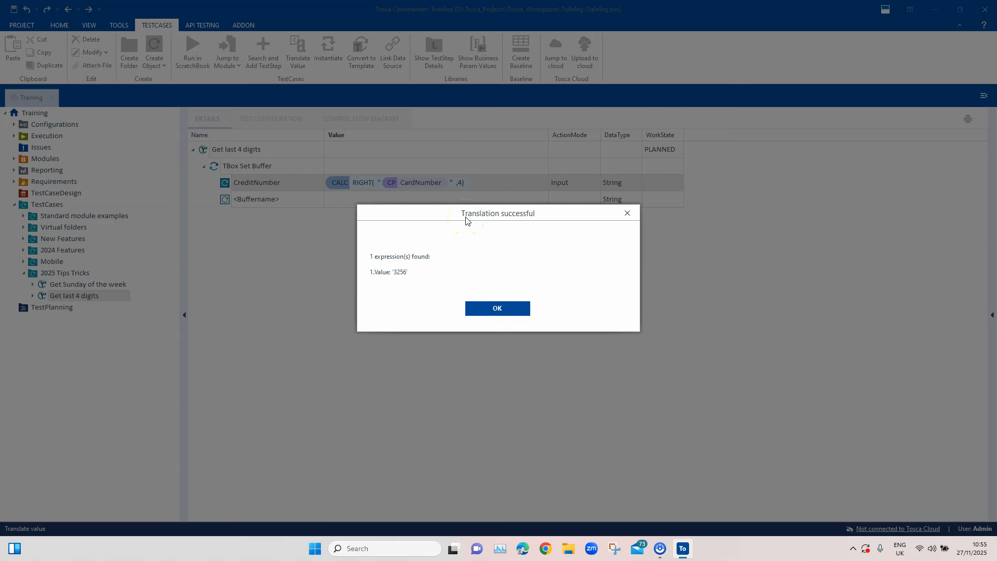
Dismiss the translation result and mask the CardNumber parameter's value with asterisks, keeping only its last four digits
double_click(398, 273)
left_click(525, 312)
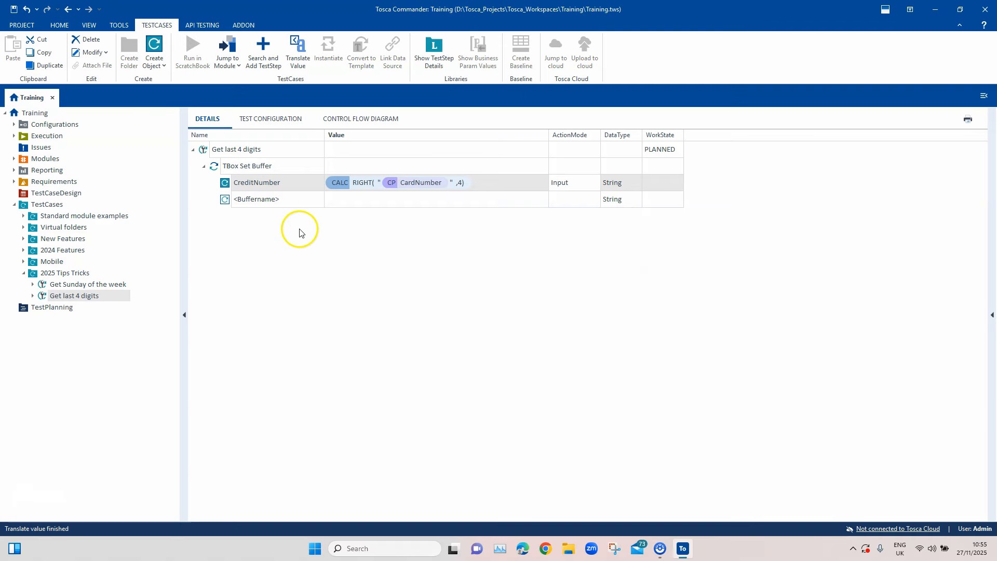
left_click(280, 122)
left_click(341, 163)
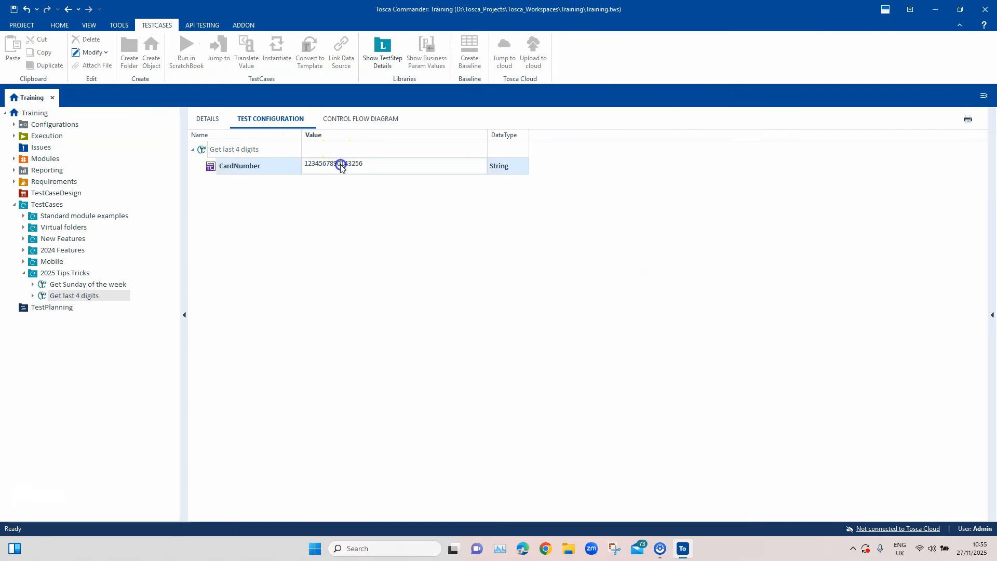
left_click_drag(348, 163, 303, 163)
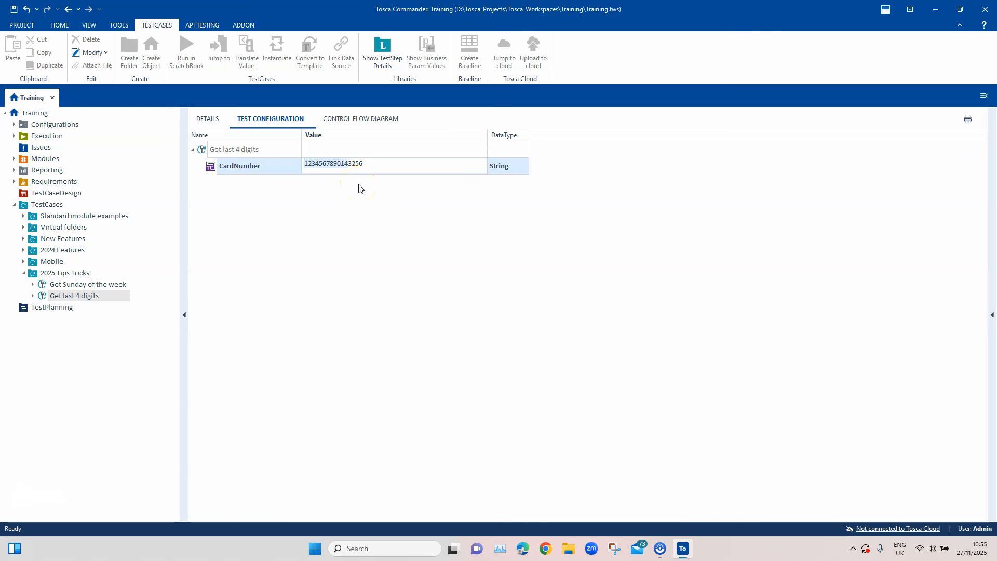
type("**")
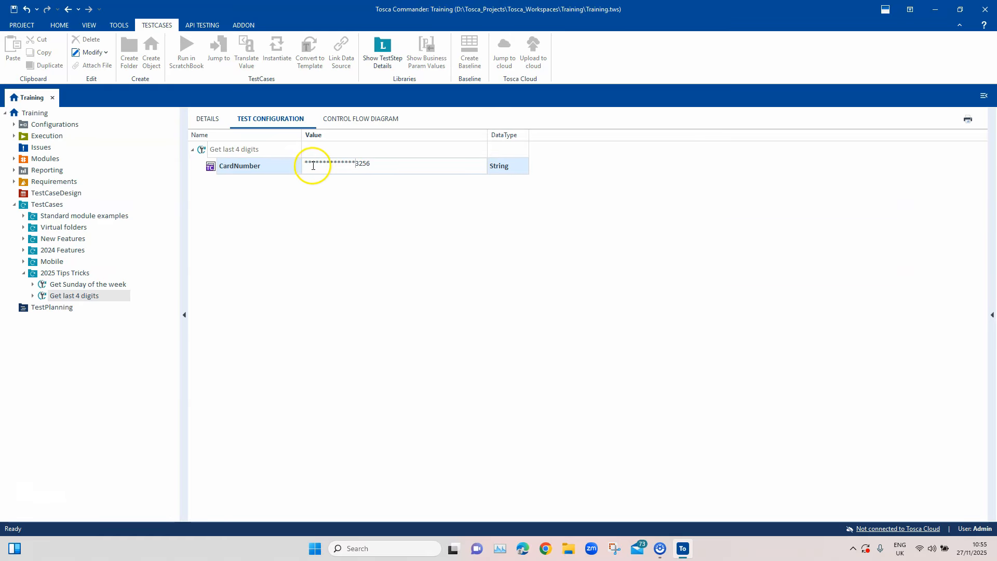
left_click(349, 219)
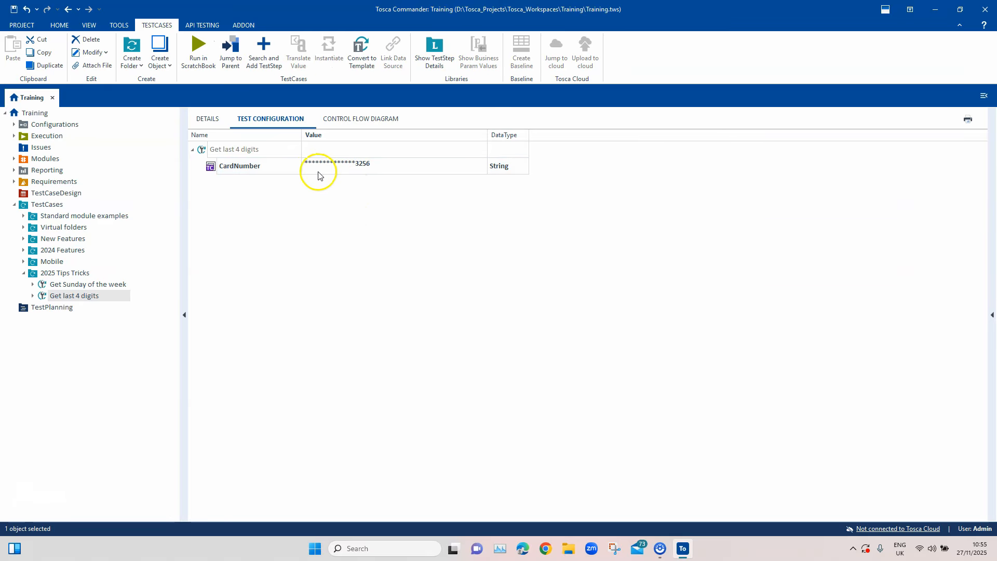
Translate the CreditNumber value to check what RIGHT returns for the masked card number, and dismiss the result
left_click(208, 120)
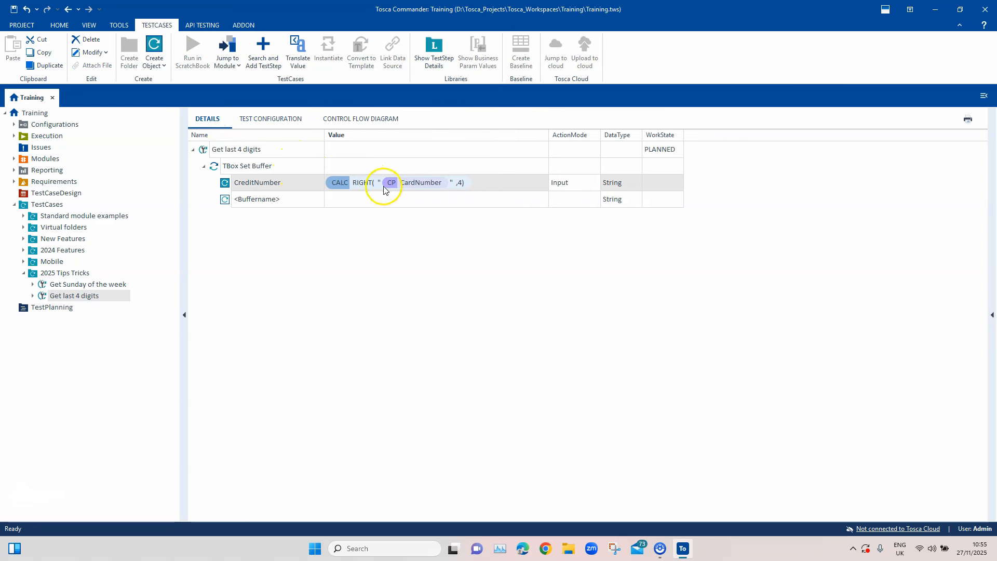
right_click(493, 182)
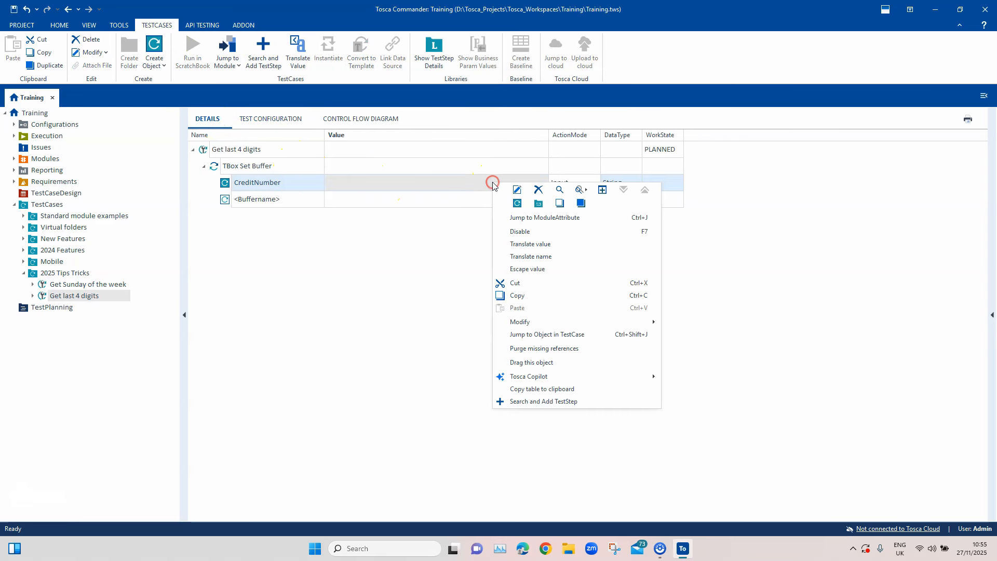
left_click(535, 247)
left_click_drag(416, 270, 367, 251)
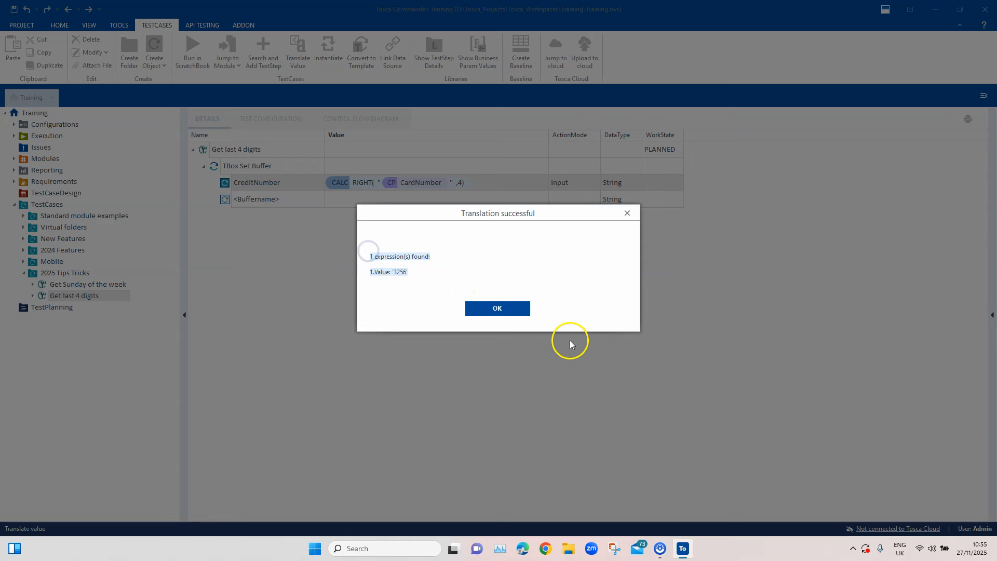
left_click(498, 309)
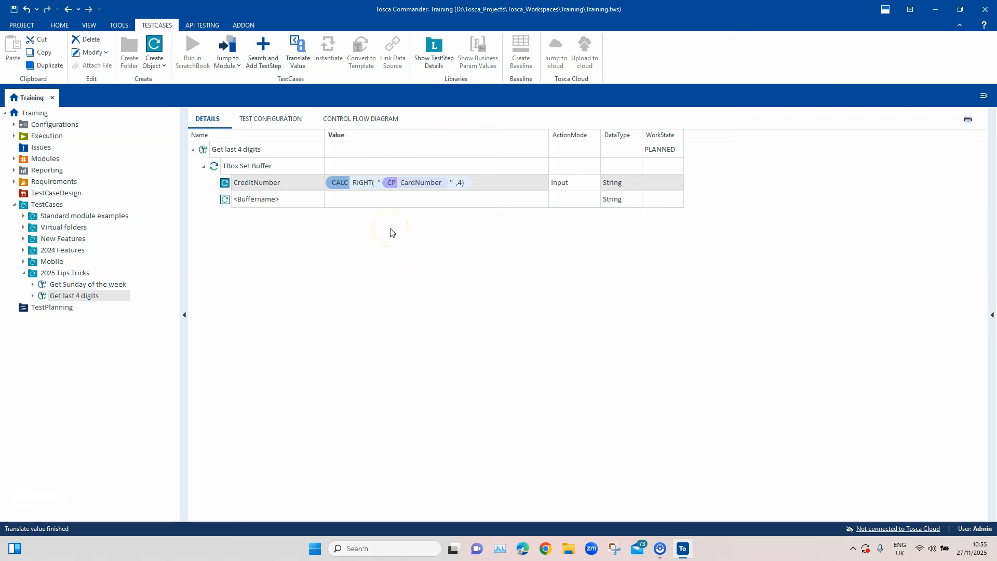
Duplicate the TBox Set Buffer step within the Get last 4 digits test case and rename the copy's buffer to LeftNumber
left_click(269, 172)
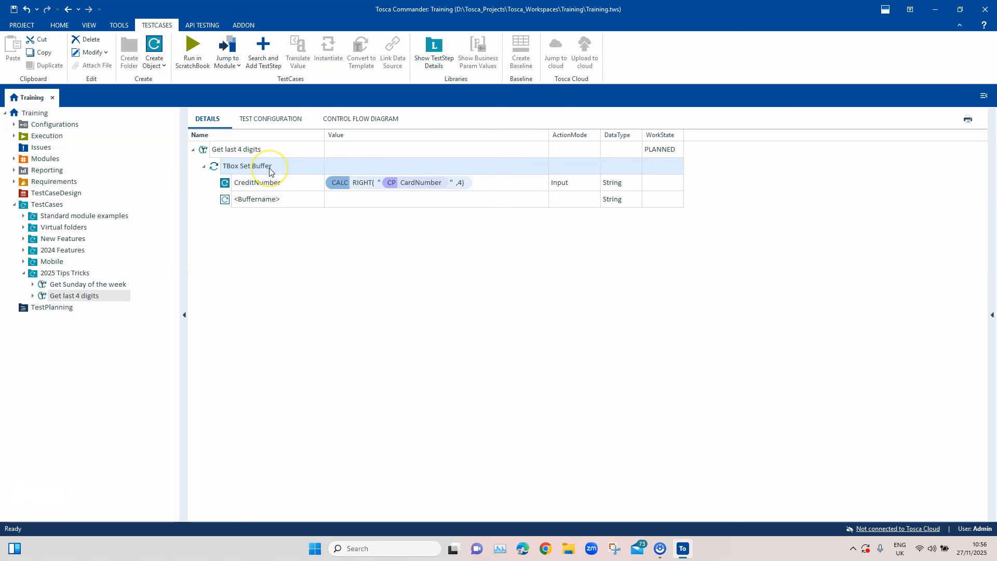
key("ctrl+c")
left_click(244, 152)
key("ctrl+v")
left_click(203, 216)
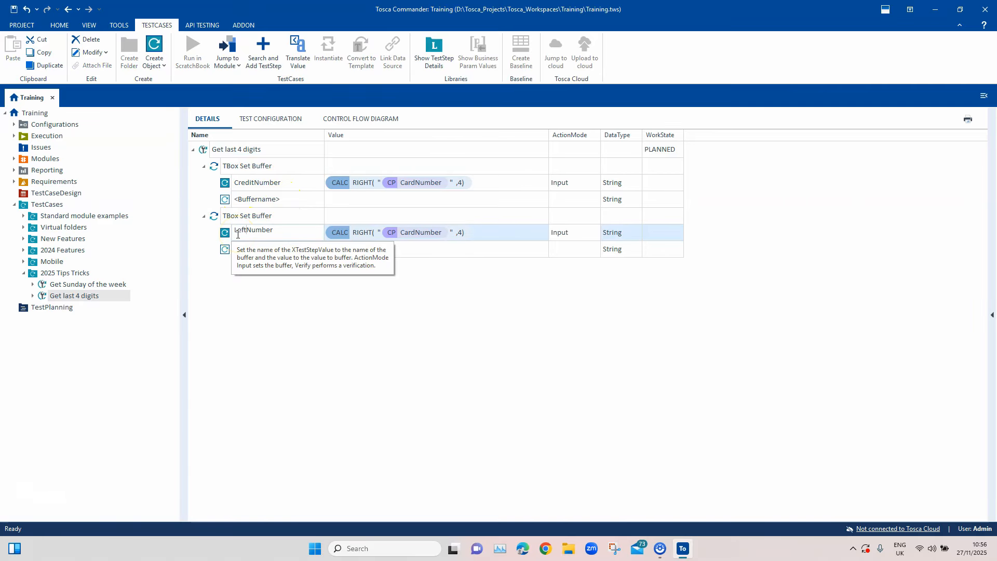
left_click(371, 301)
Change the function in the LeftNumber buffer's CALC expression from RIGHT to LEFT
double_click(362, 233)
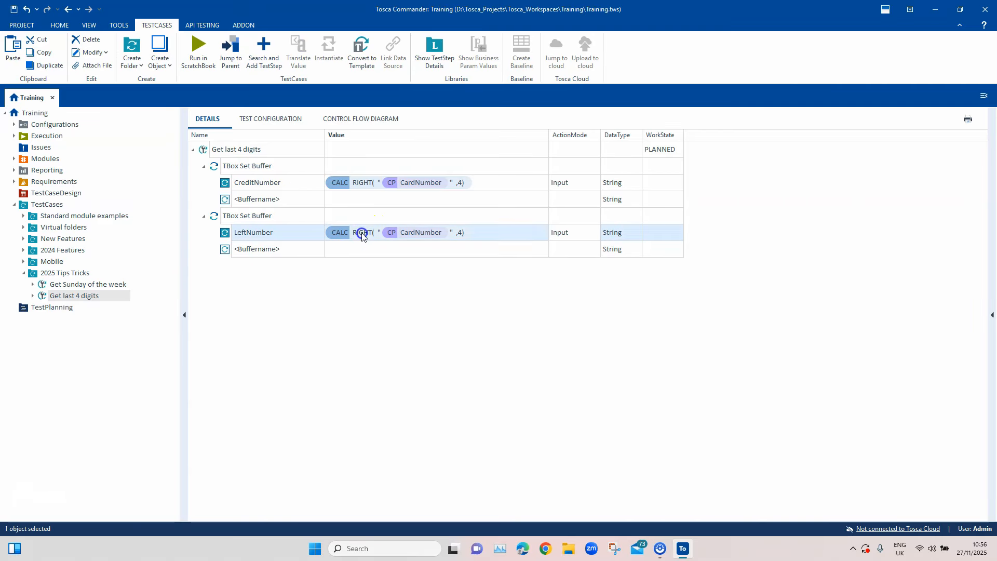
double_click(358, 229)
type("LEFT(")
left_click(413, 277)
Move the asterisks in the CardNumber test configuration value behind the four visible digits
left_click(262, 117)
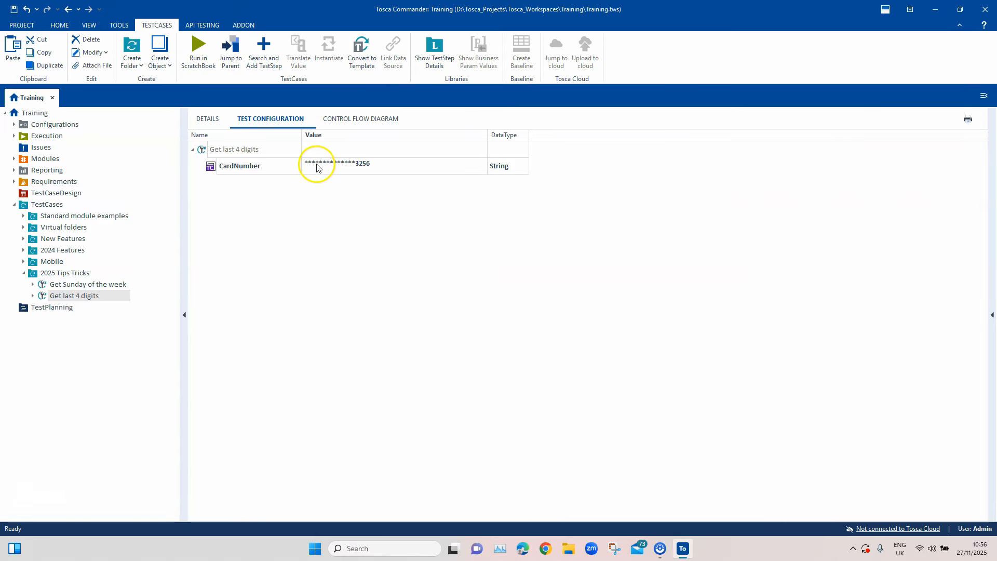
left_click(356, 163)
left_click_drag(356, 163, 300, 161)
key("BackSpace")
left_click(364, 164)
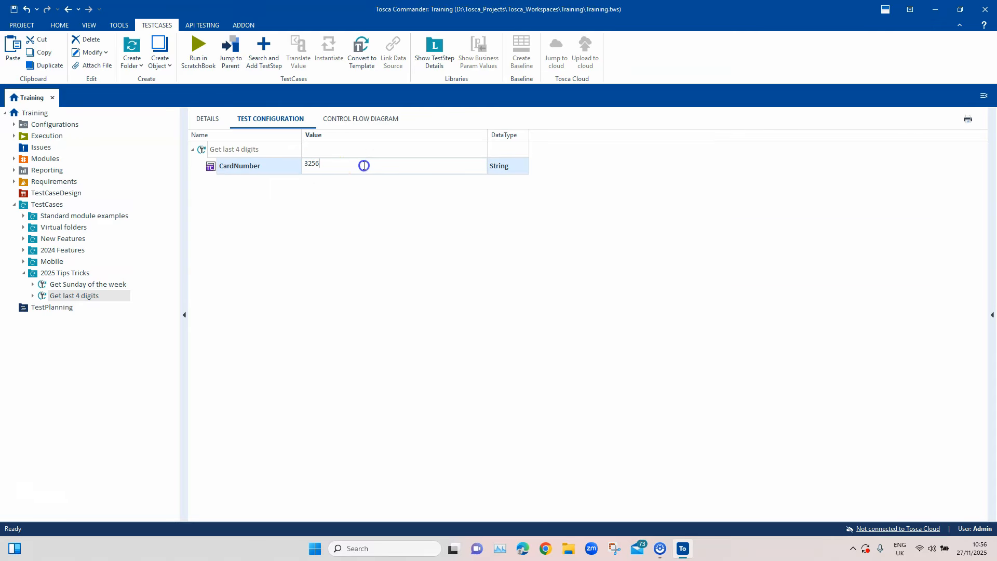
key("ctrl+v")
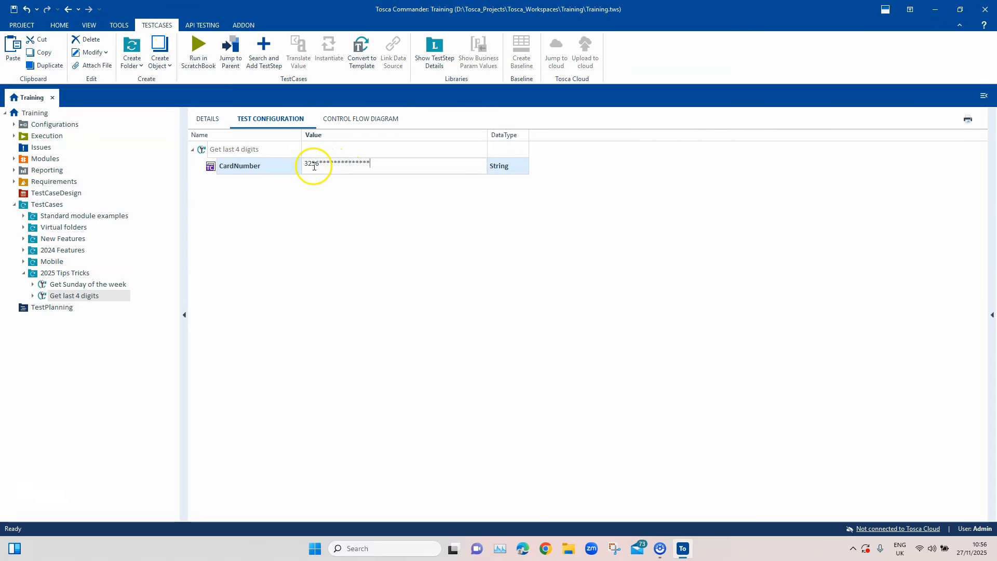
left_click(336, 208)
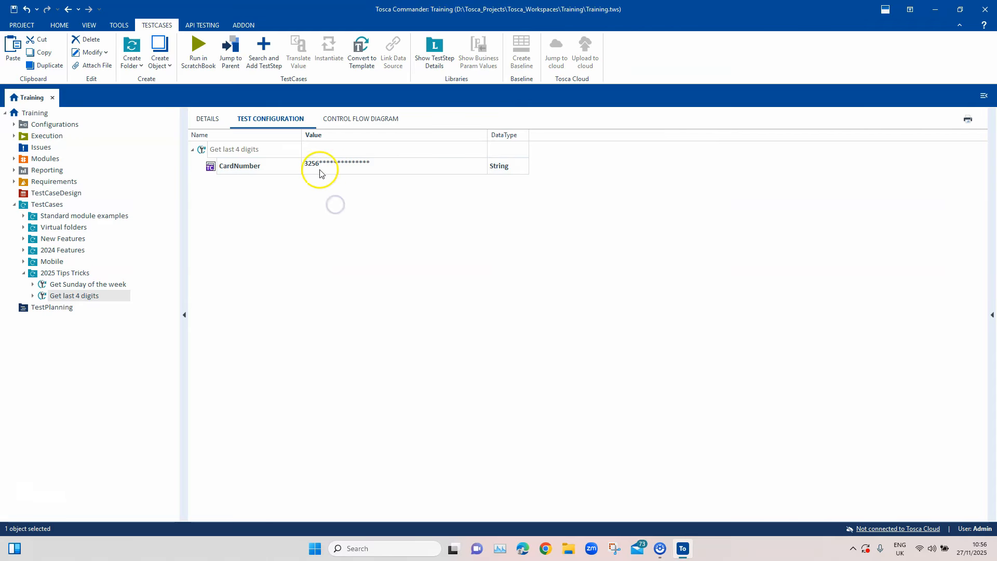
Translate the LeftNumber value to check what the LEFT expression returns, and dismiss the result
left_click(222, 125)
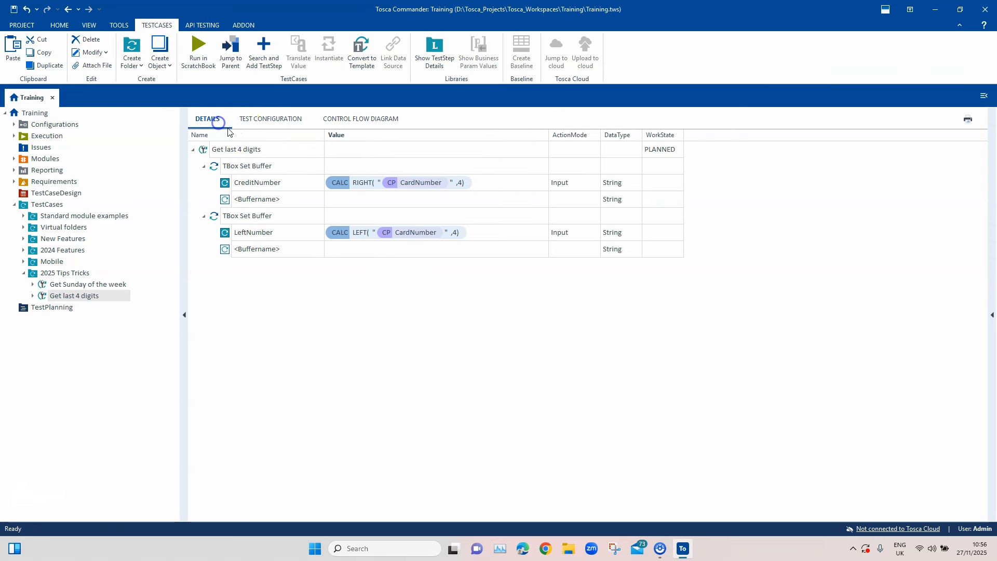
right_click(474, 233)
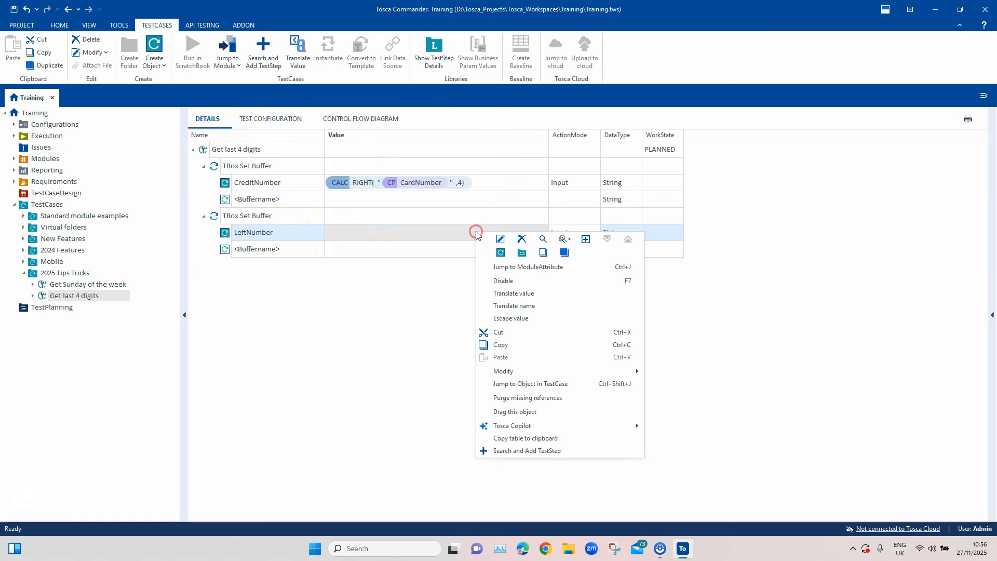
left_click(530, 295)
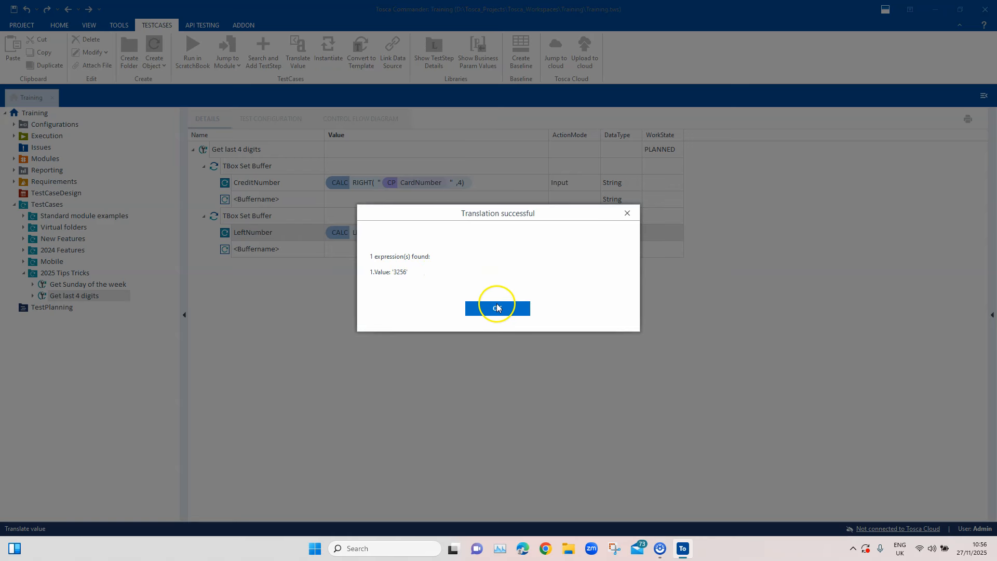
left_click(629, 212)
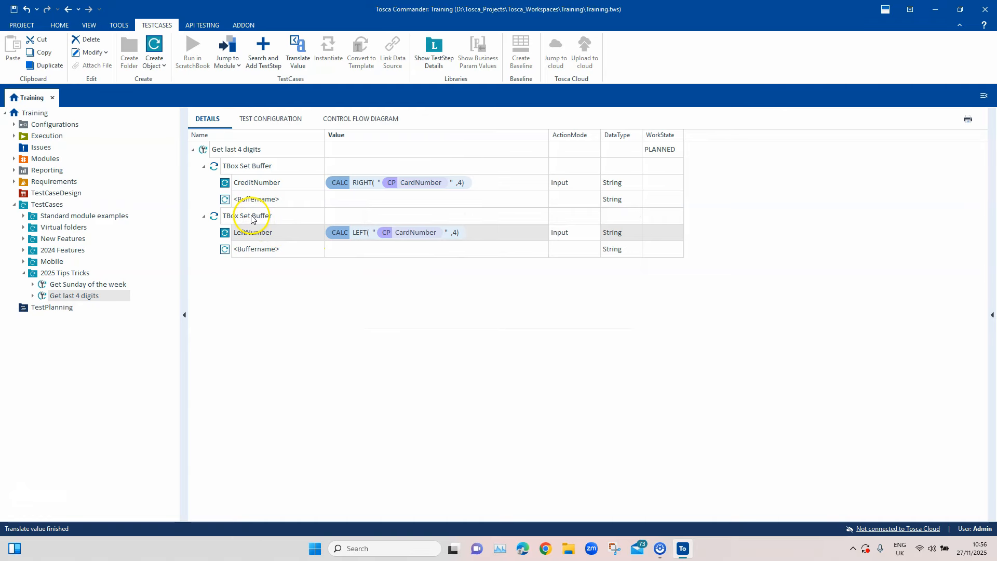
Duplicate the LeftNumber TBox Set Buffer step within the Get last 4 digits test case and expand the copy
left_click(251, 217)
left_click(242, 151)
key("ctrl+v")
left_click(204, 265)
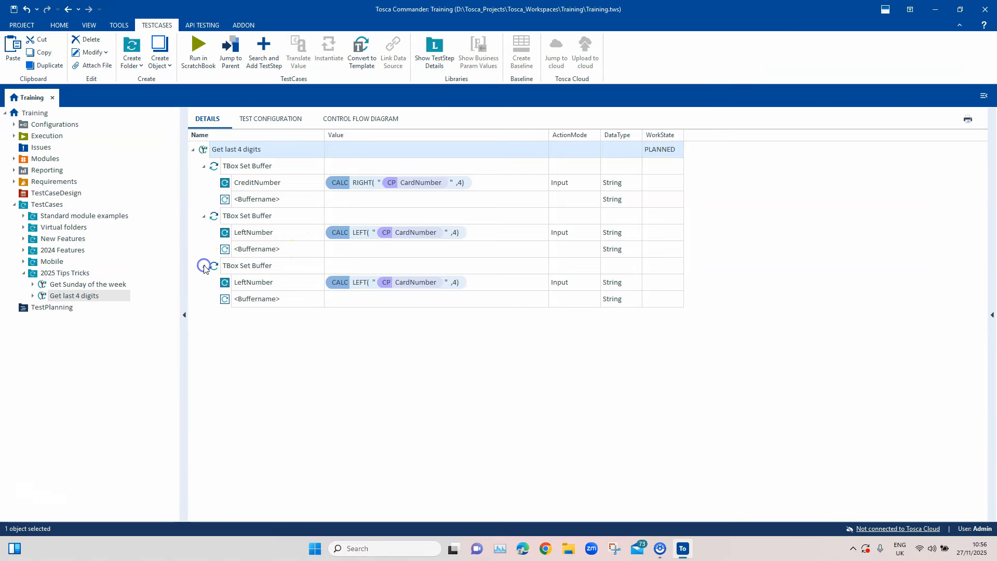
In the third TBox Set Buffer step, replace LEFT with LEN in the CALC expression and remove the ",4" argument
left_click(364, 285)
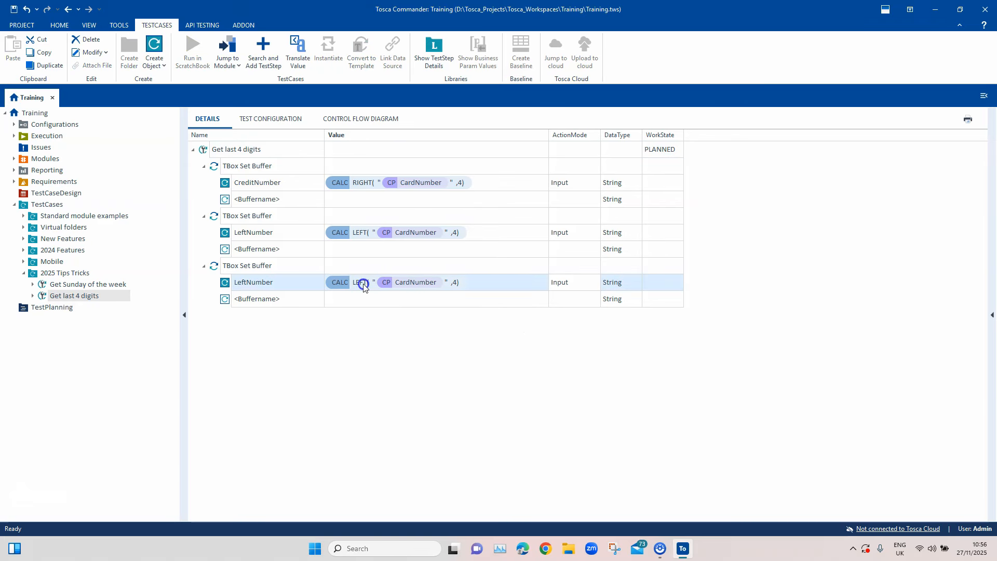
left_click(363, 284)
double_click(354, 280)
type("LEN")
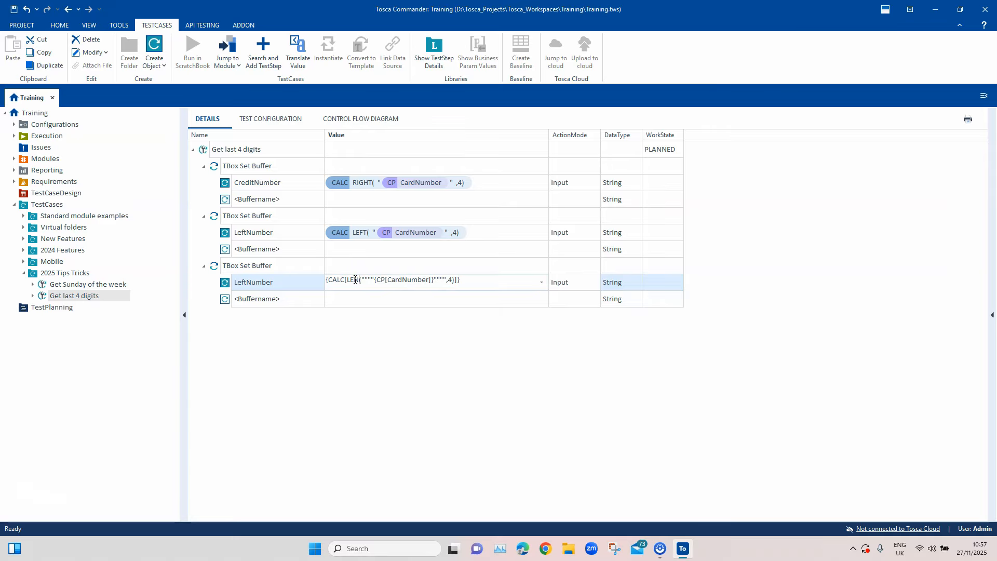
left_click(467, 315)
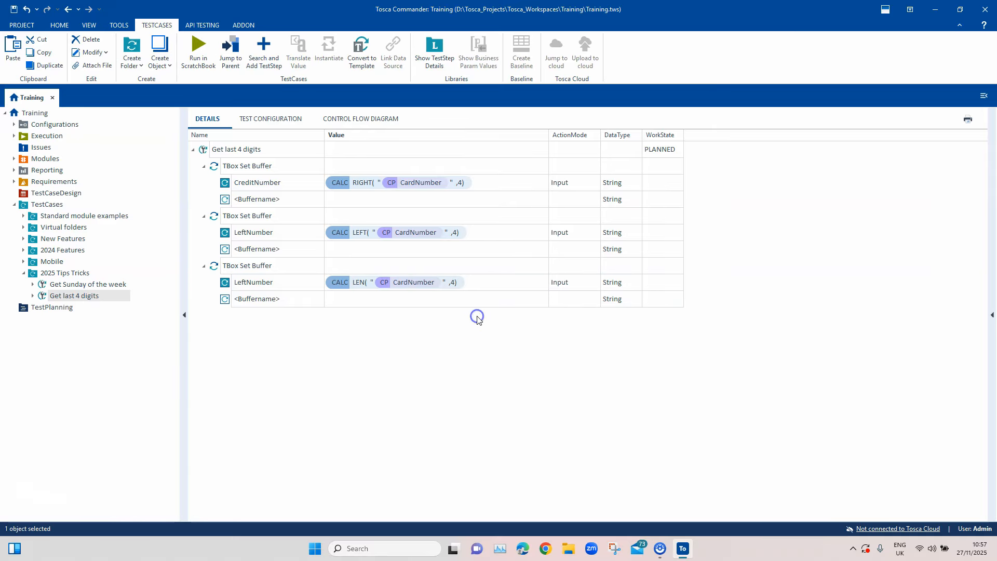
left_click(453, 282)
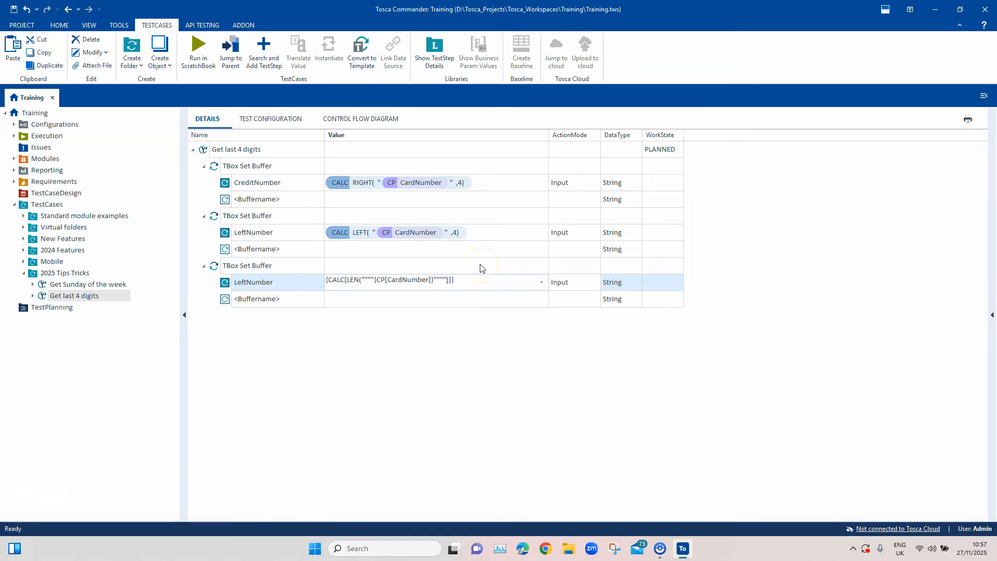
left_click(460, 335)
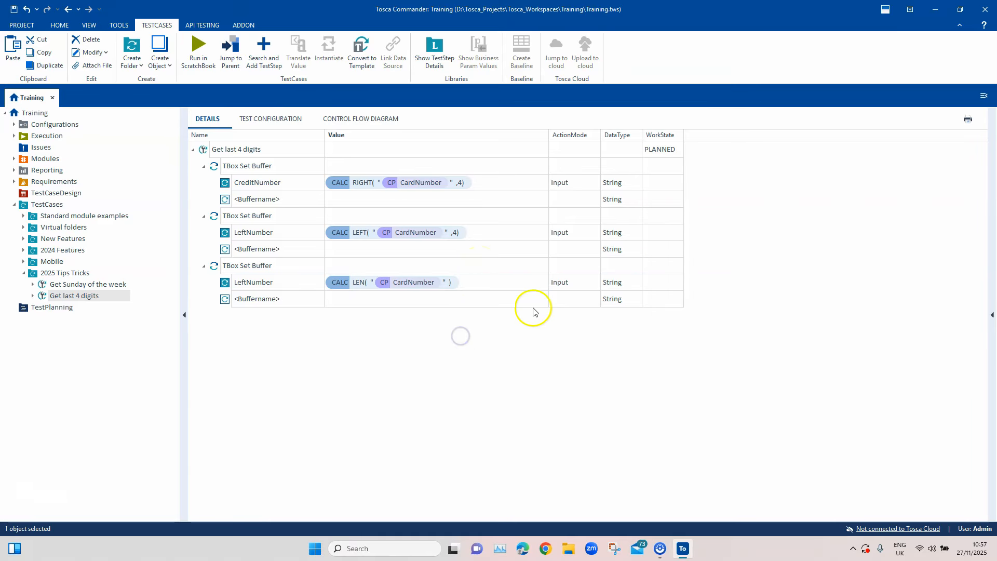
Translate the LEN expression's value in the third TBox Set Buffer step to check the card number's length, and dismiss the result
right_click(436, 288)
left_click(489, 348)
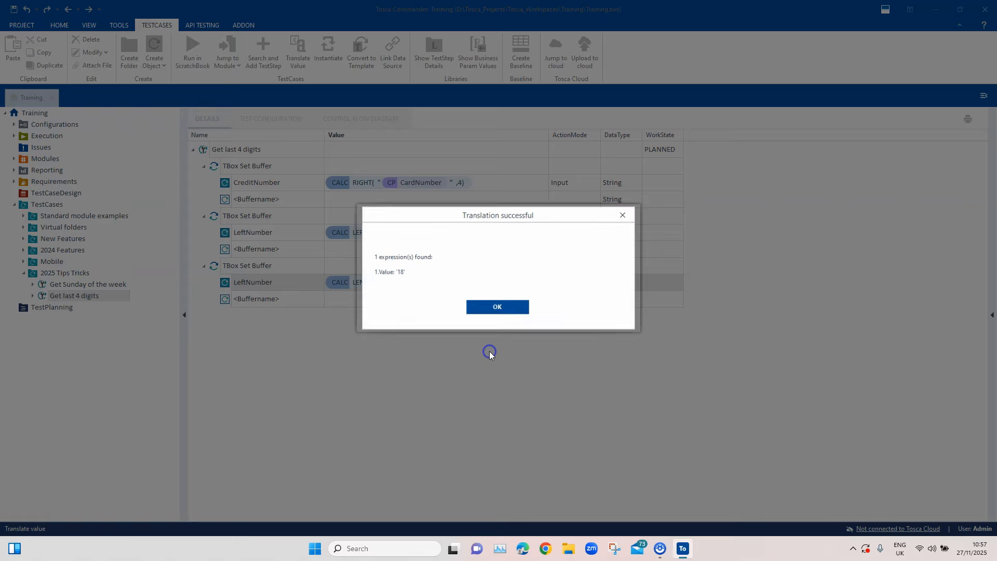
left_click_drag(407, 272, 375, 271)
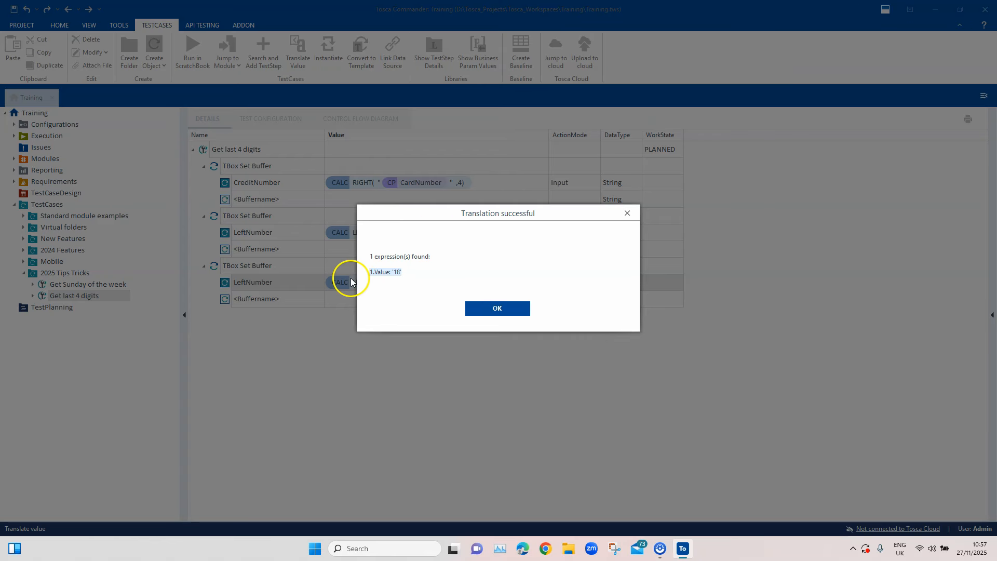
left_click(628, 213)
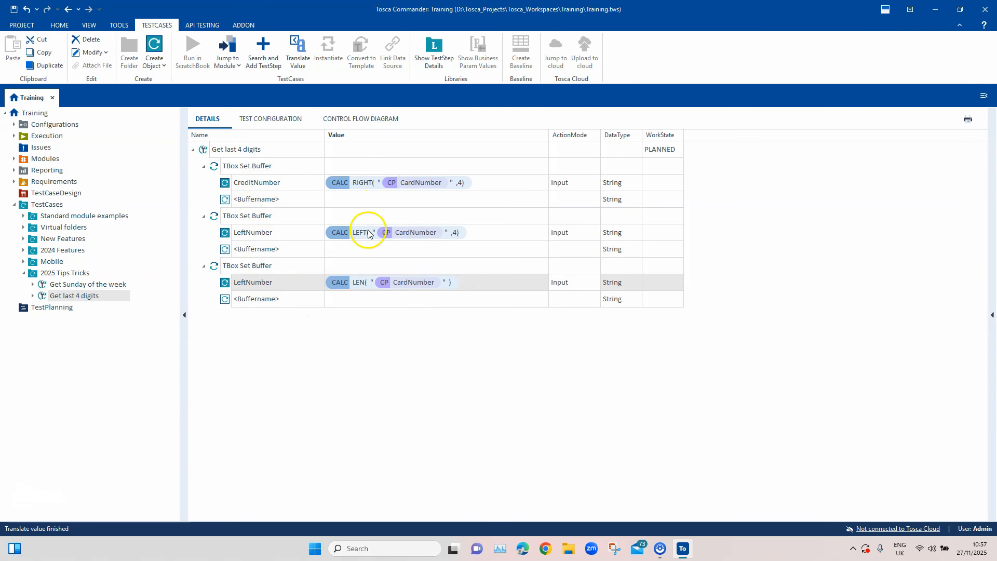
left_click(351, 267)
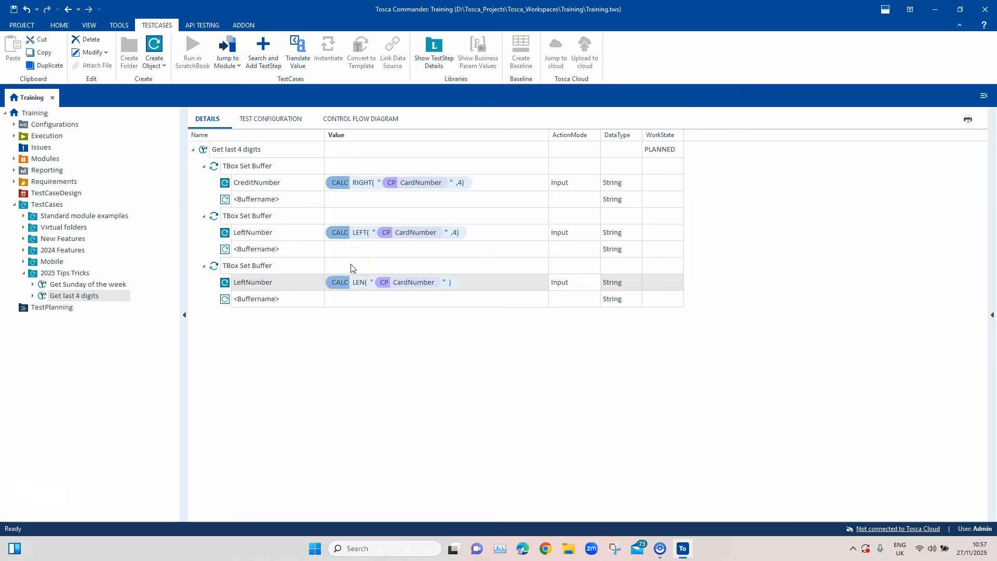